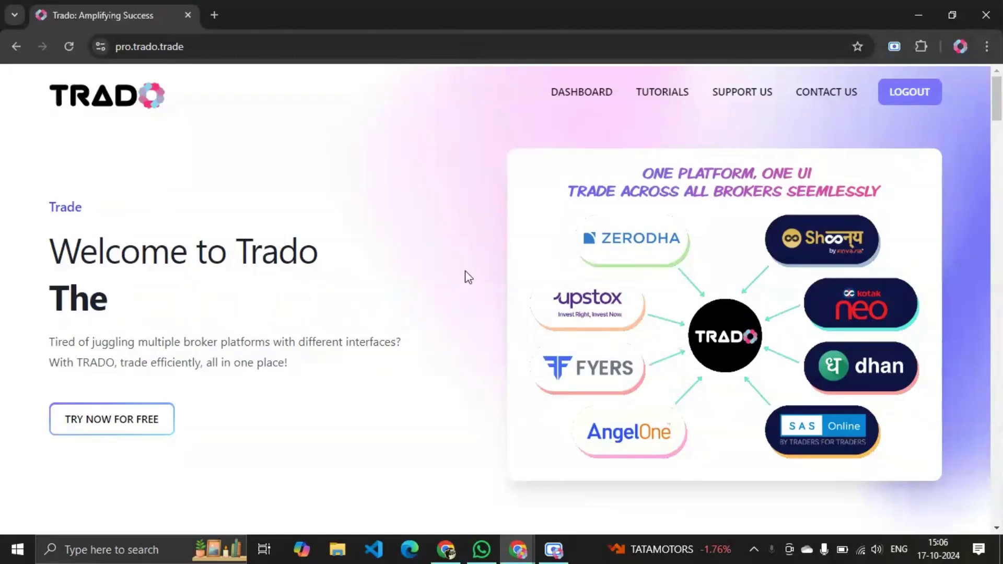
Step: Open the Trado DASHBOARD to list broker terminals like Finvasia, Upstox, AngelOne and Zerodha
left_click(582, 94)
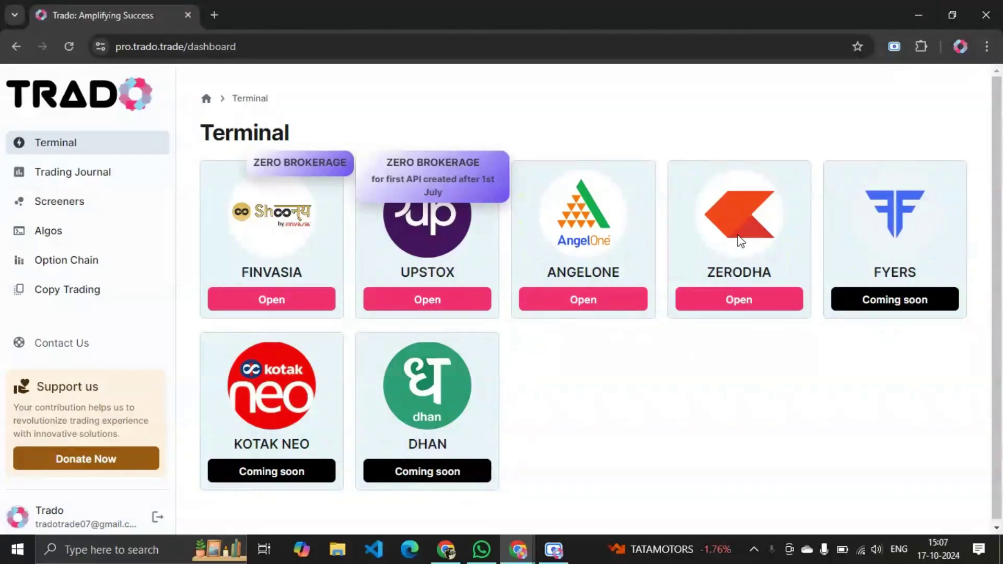
Step: Open the Zerodha sign-in popup, widen it to show setup steps, and go to Kite's My apps page
left_click(743, 310)
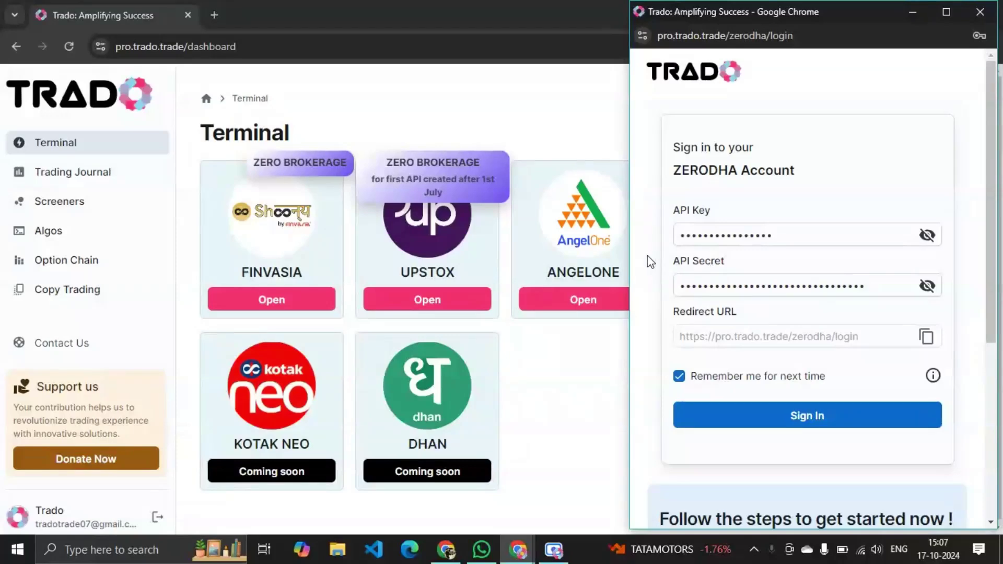
left_click_drag(628, 248, 396, 248)
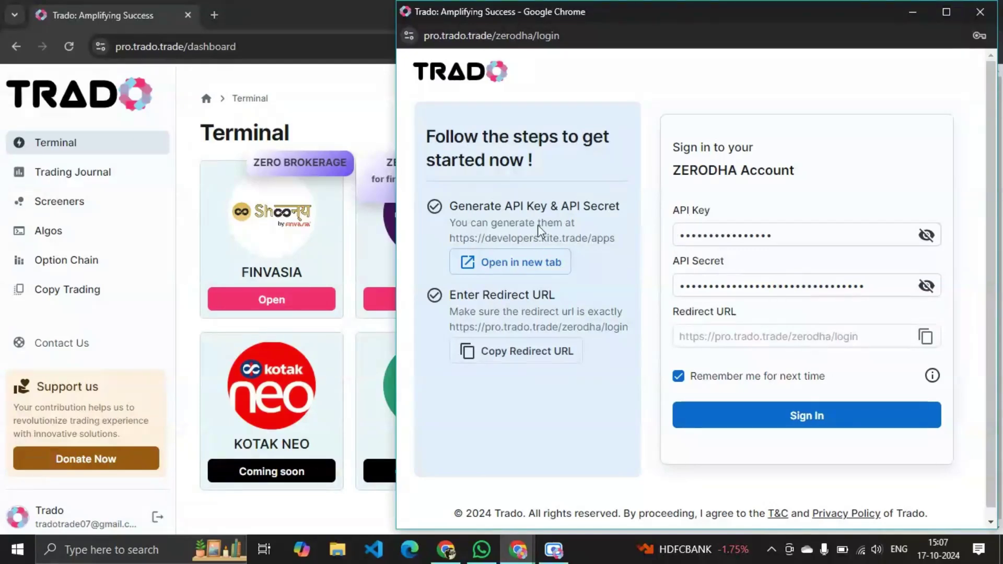
left_click(509, 273)
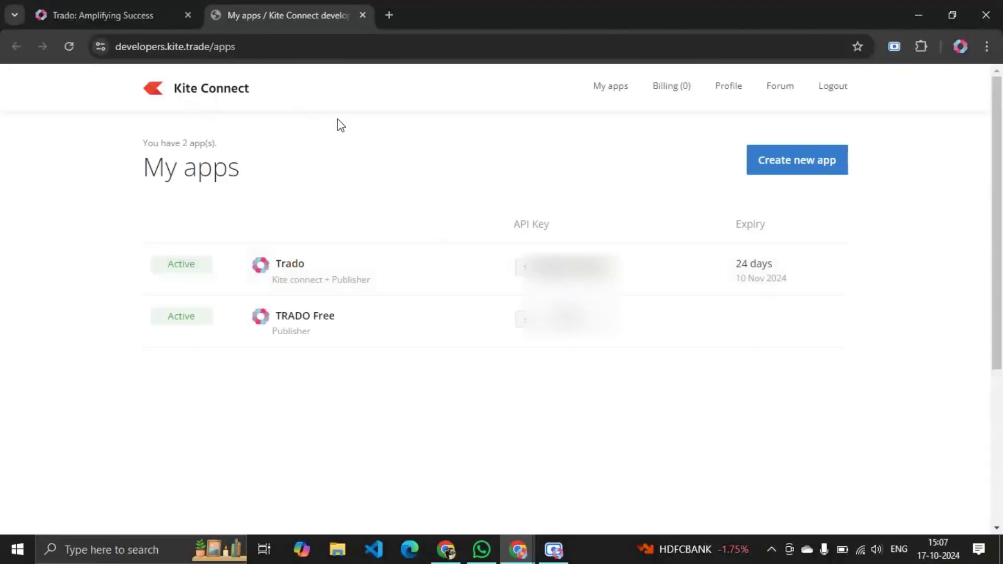
Step: Log out of Kite Connect, look through the developer signup form, and return to the login page
left_click(833, 88)
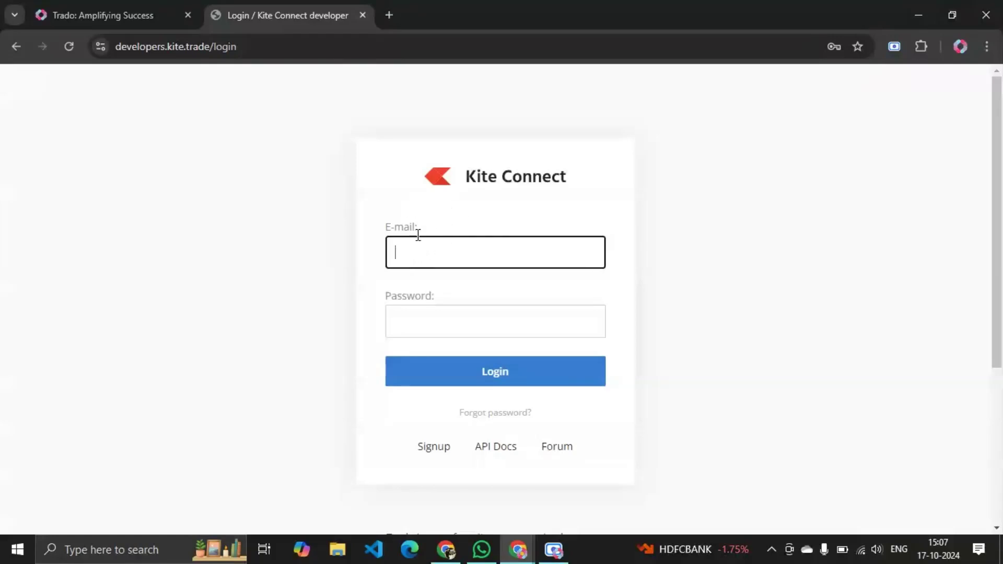
left_click(447, 293)
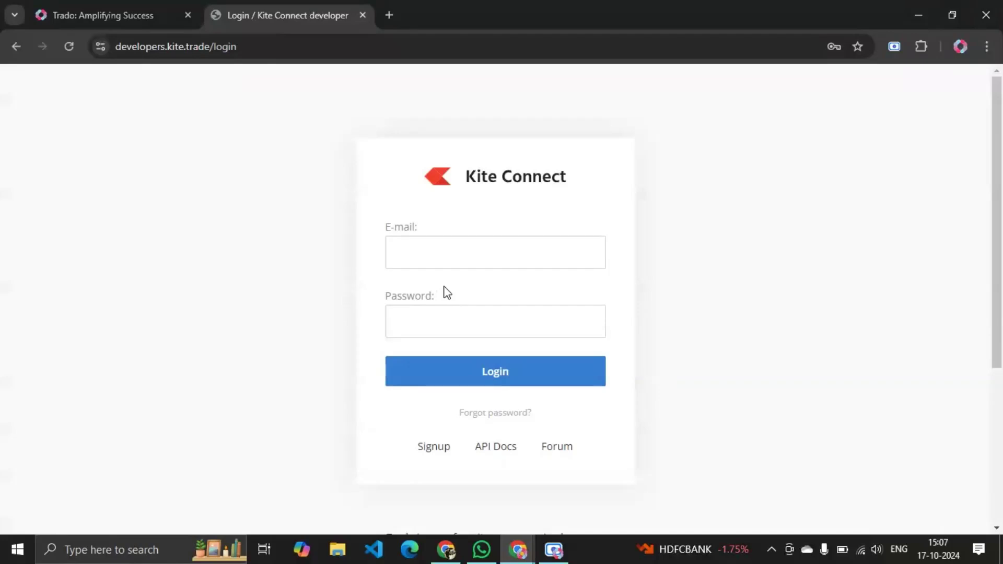
left_click(434, 448)
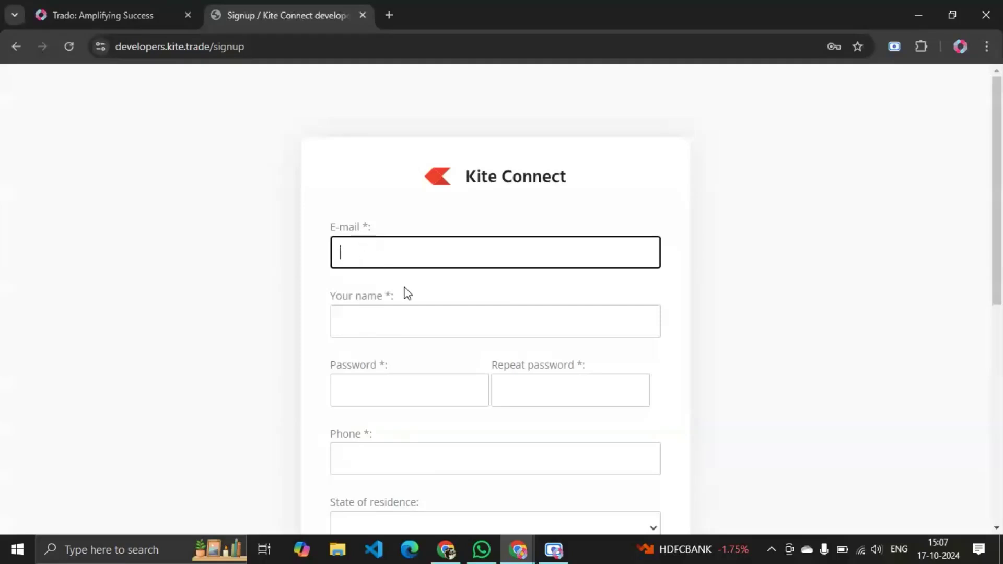
scroll(400, 254, "down", 2)
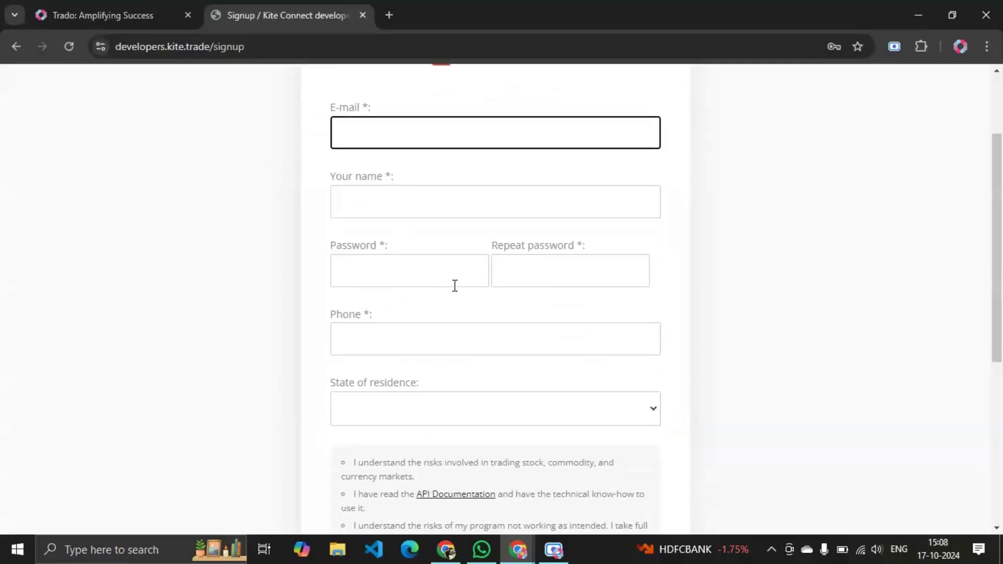
scroll(459, 347, "down", 3)
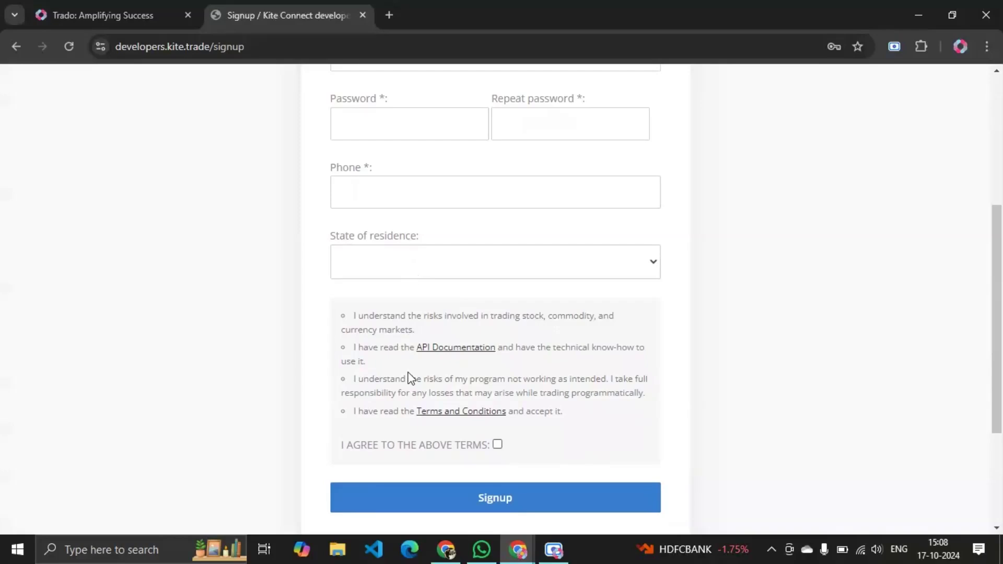
scroll(412, 429, "down", 2)
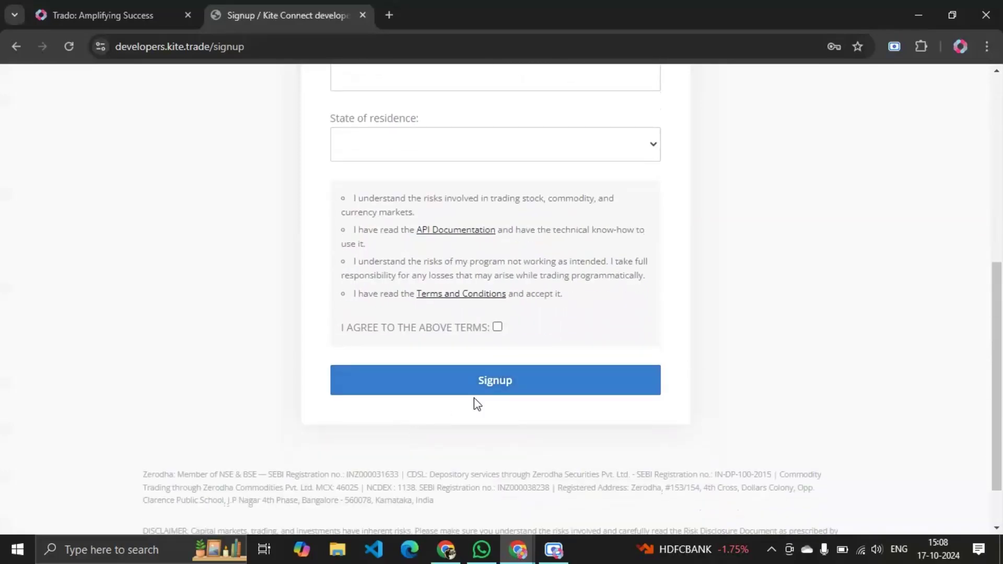
left_click(474, 394)
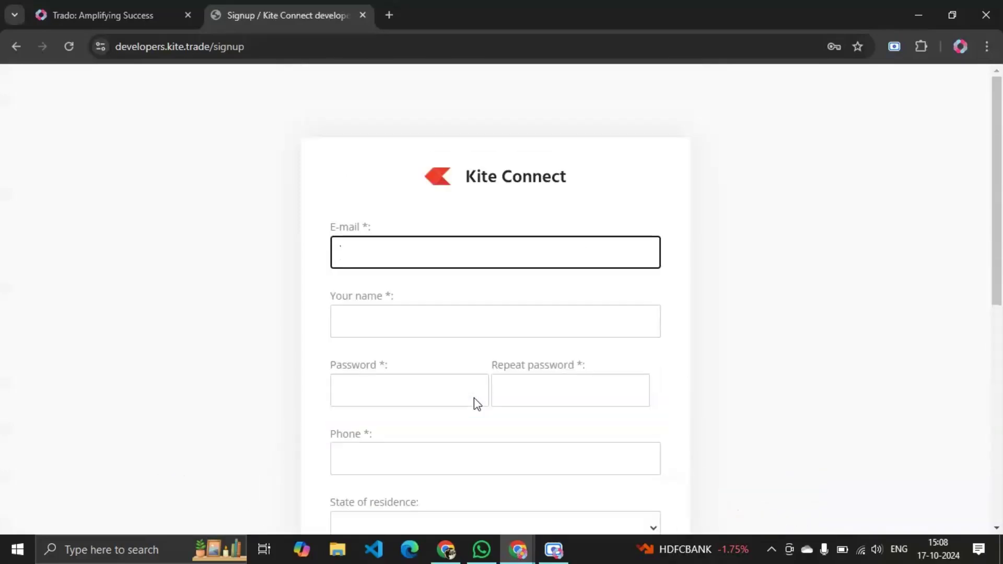
left_click(15, 50)
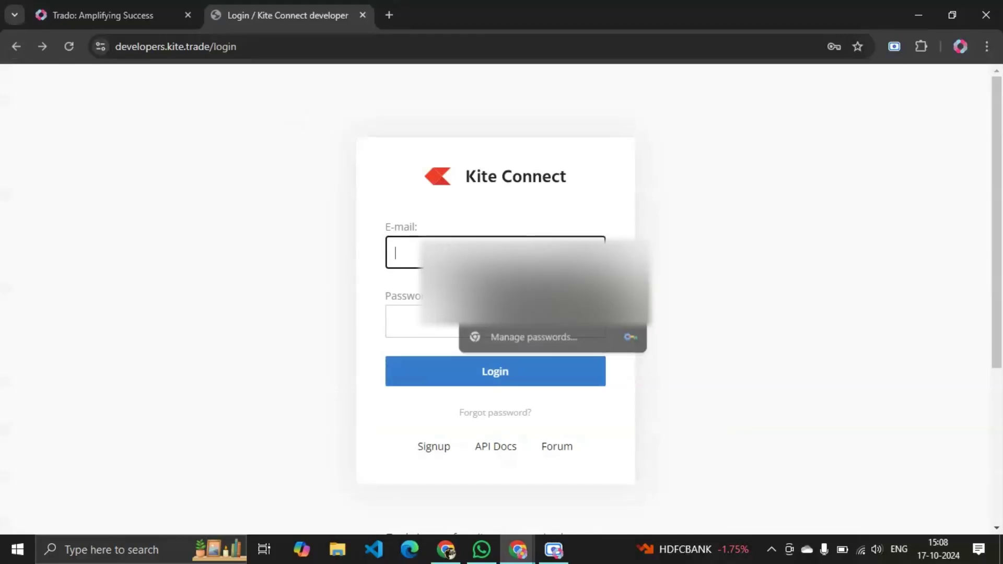
Step: Log back into the Kite Connect developer portal with the saved login and Windows PIN
left_click(469, 325)
type("••••")
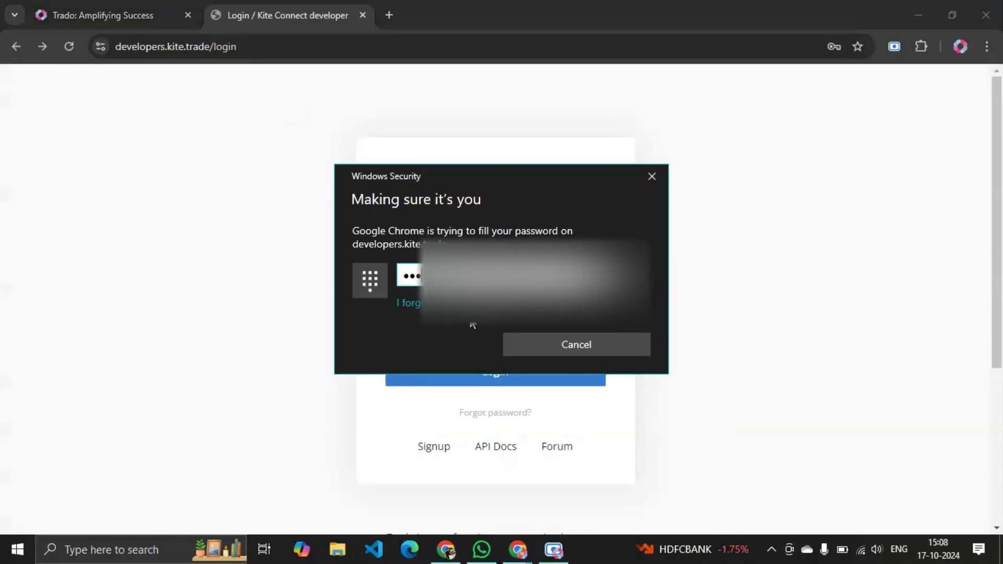
left_click(499, 359)
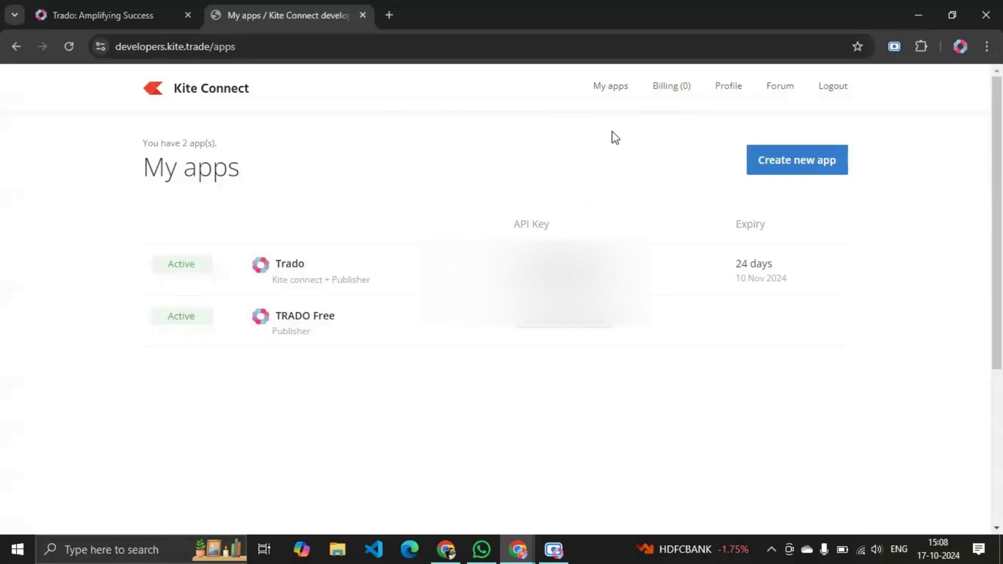
Step: Start a new Connect-type Kite app and enter Trado as its app name
left_click(795, 166)
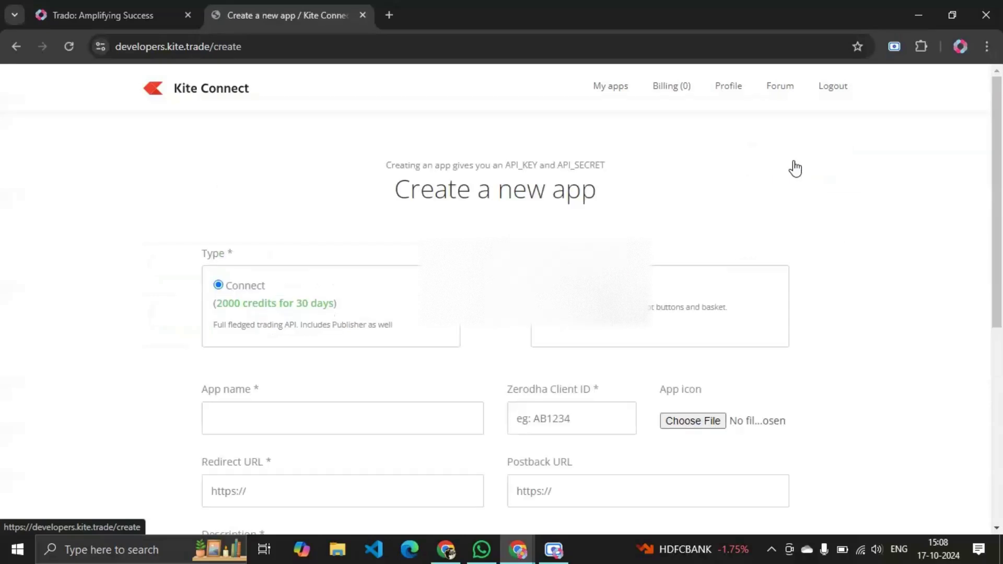
scroll(469, 320, "down", 1)
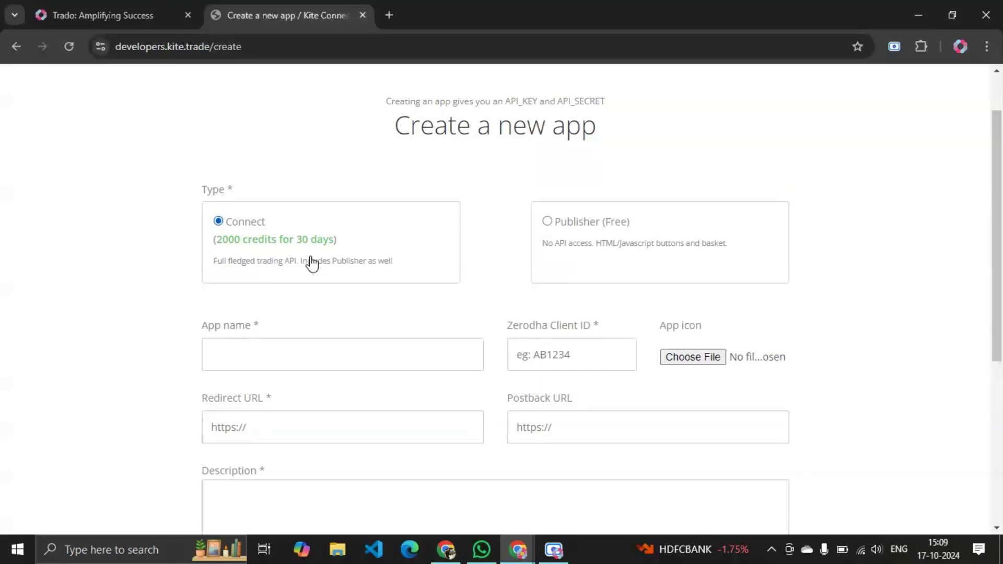
scroll(340, 358, "down", 1)
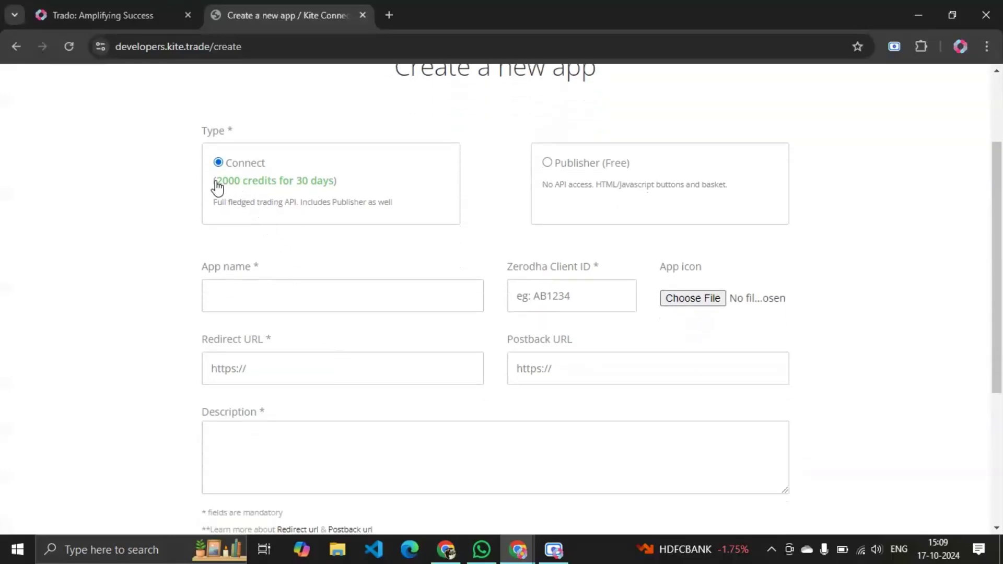
left_click(331, 275)
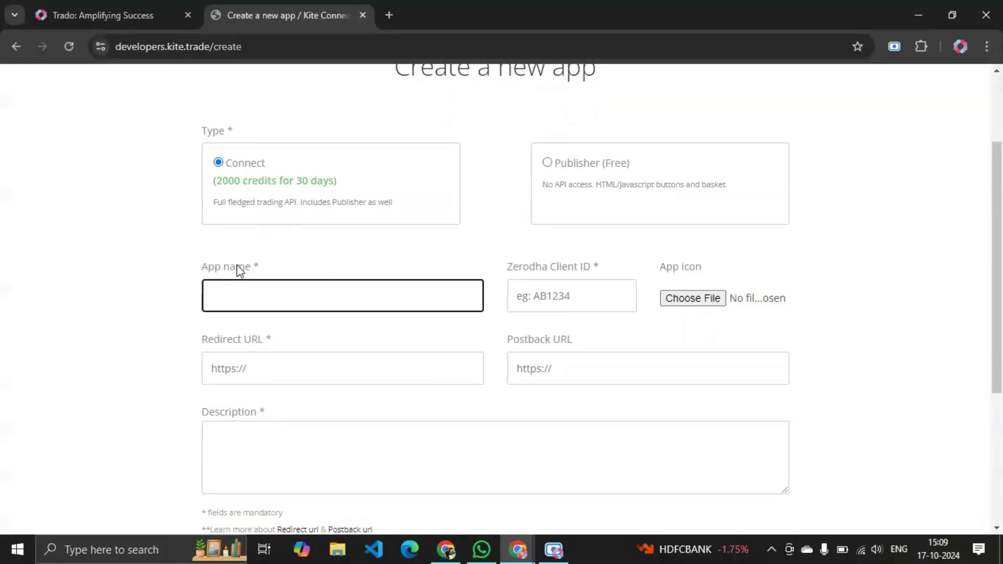
type("Tardp")
scroll(569, 308, "down", 2)
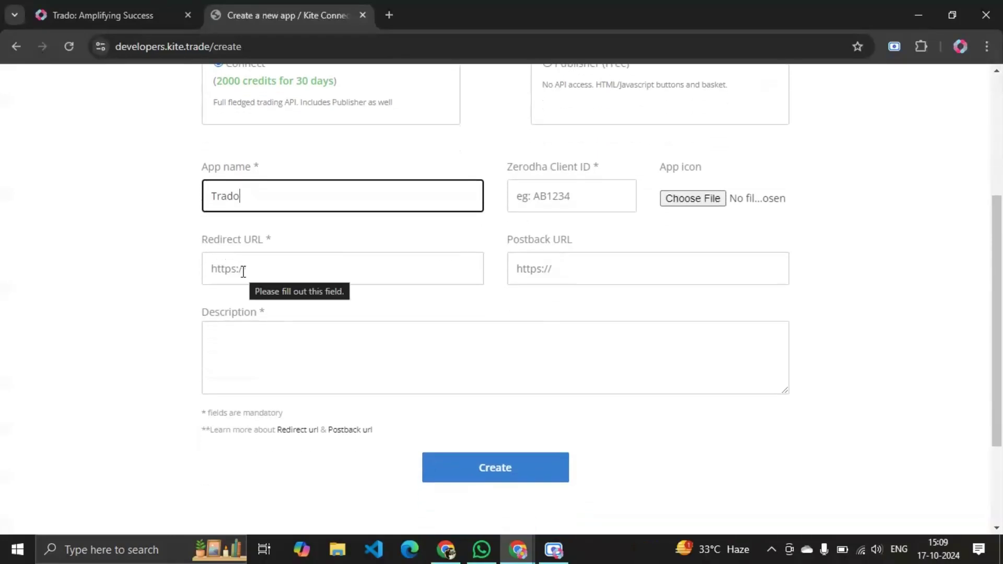
left_click(518, 550)
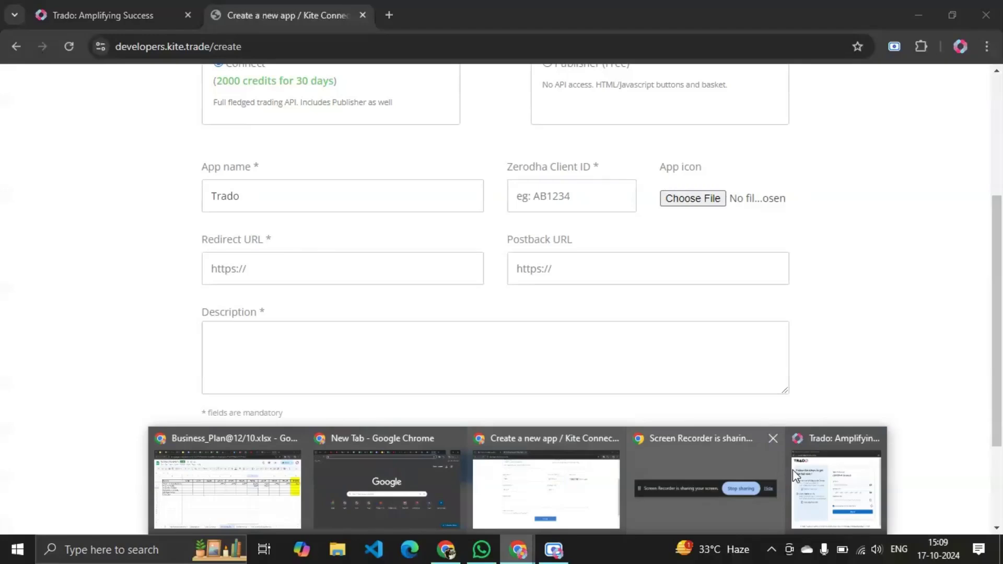
Step: Copy the Zerodha redirect URL from the Trado sign-in window and return to the app form
left_click(792, 469)
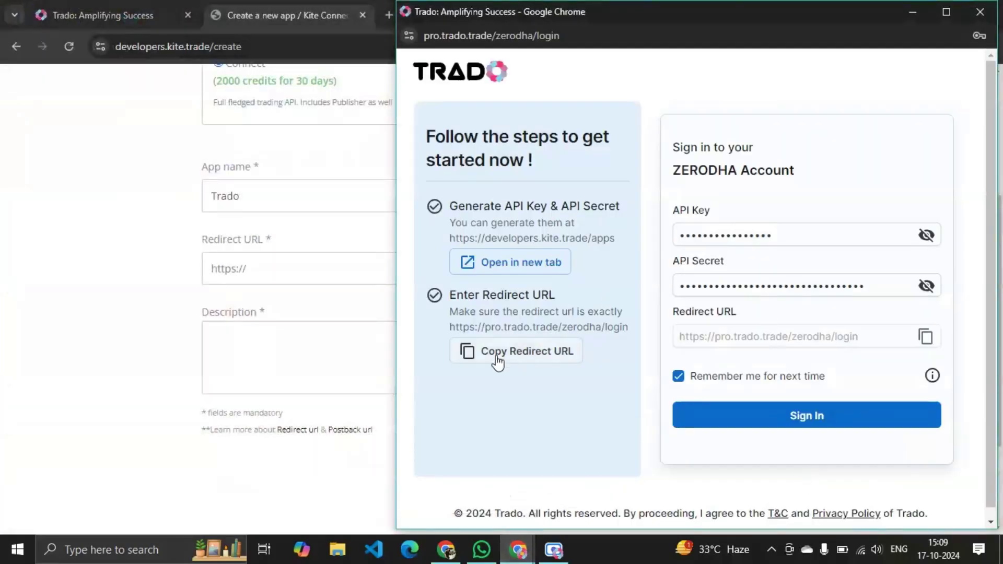
left_click(515, 358)
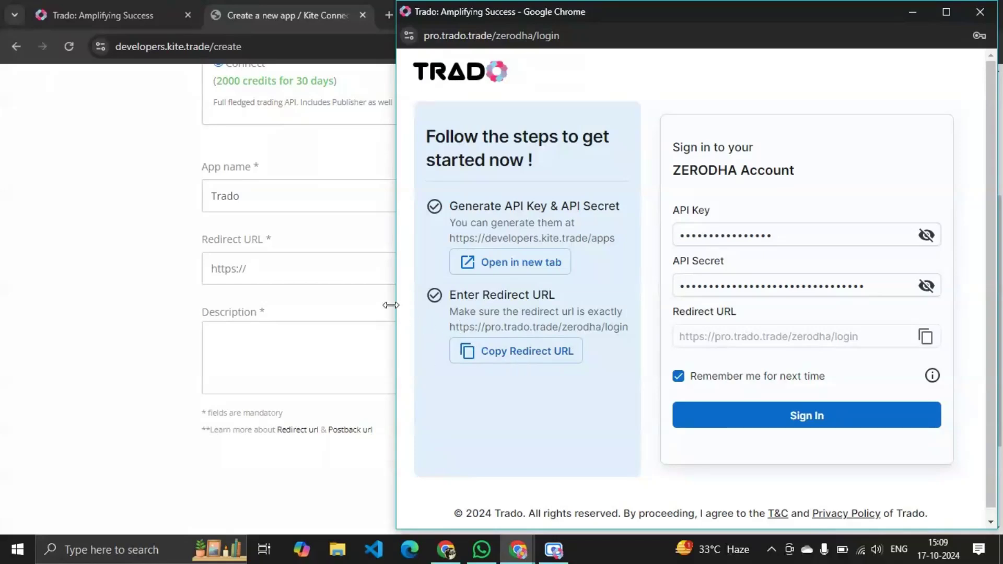
left_click(349, 272)
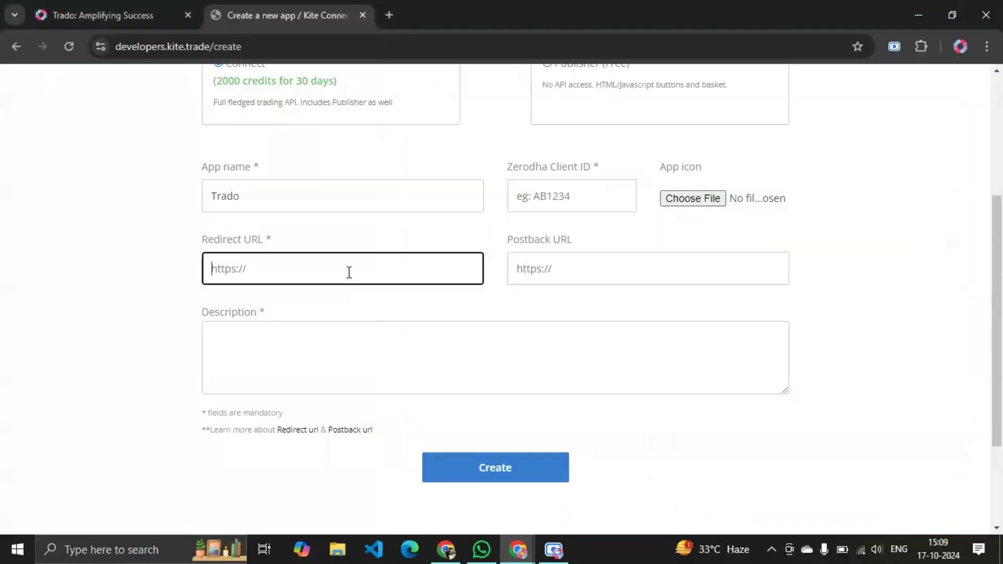
type("https://pro.trado.trade/zerodha/login")
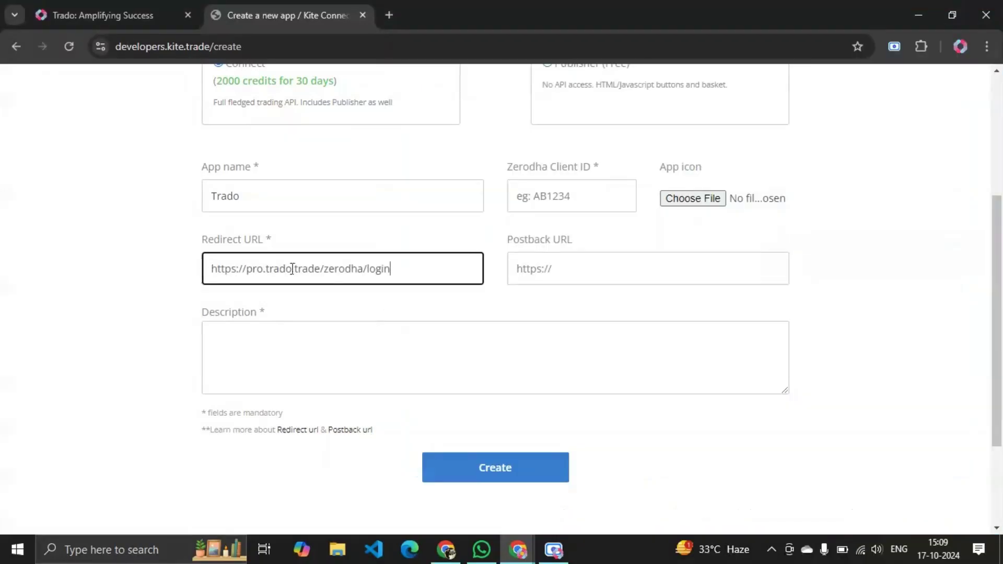
left_click(302, 367)
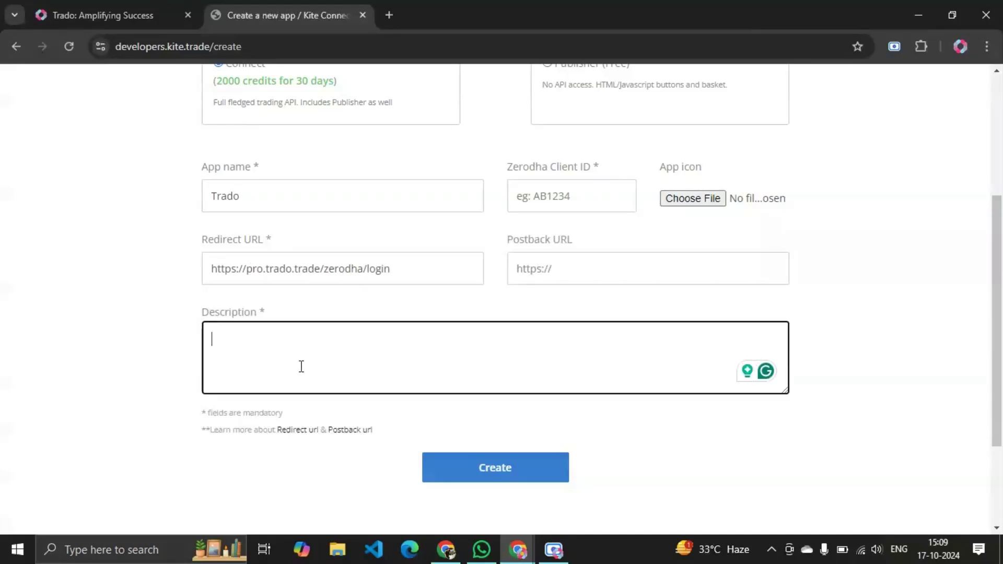
type("trado scal")
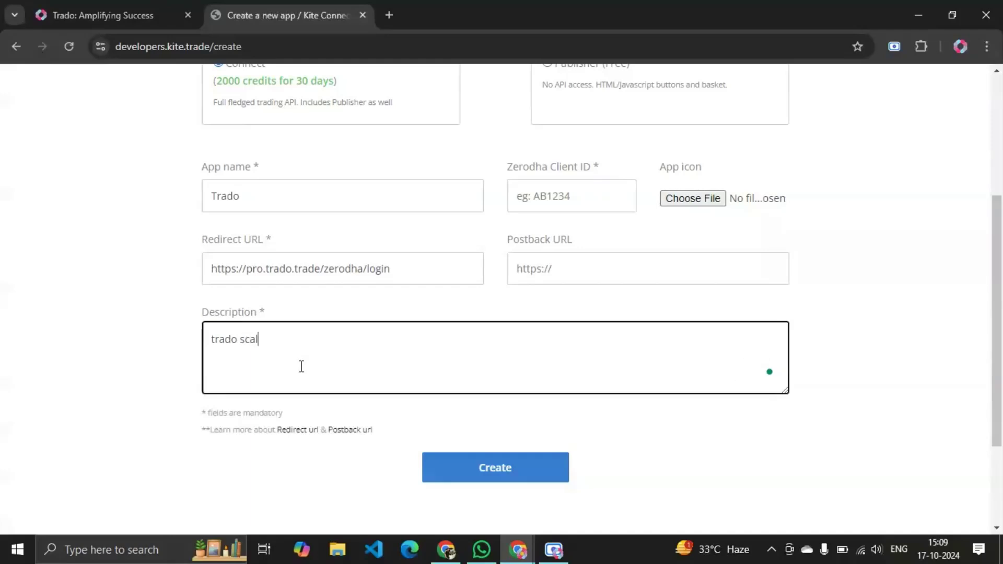
key("BackSpace")
key("BackSpace")
type("lping tool")
scroll(547, 416, "up", 3)
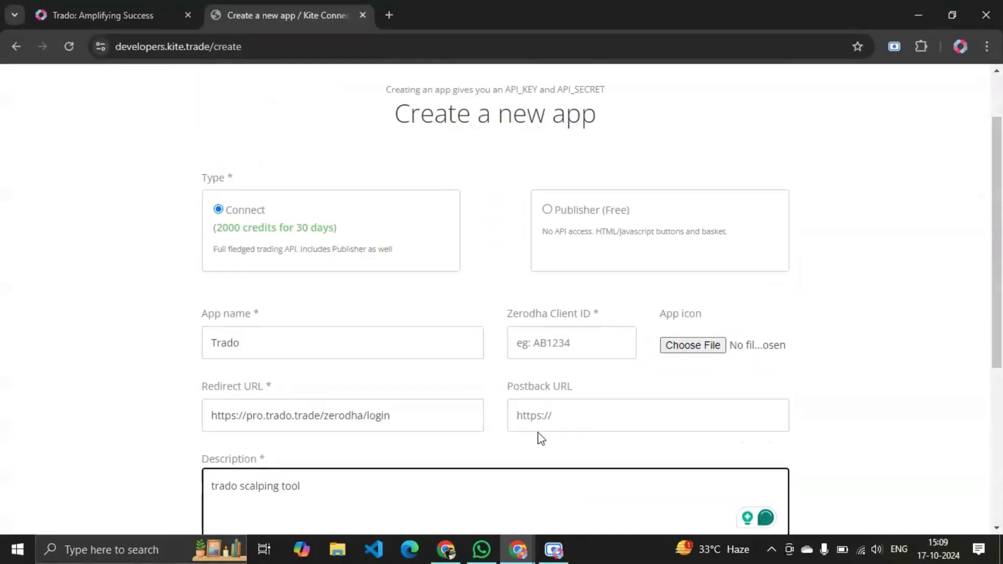
scroll(538, 439, "down", 5)
left_click(518, 342)
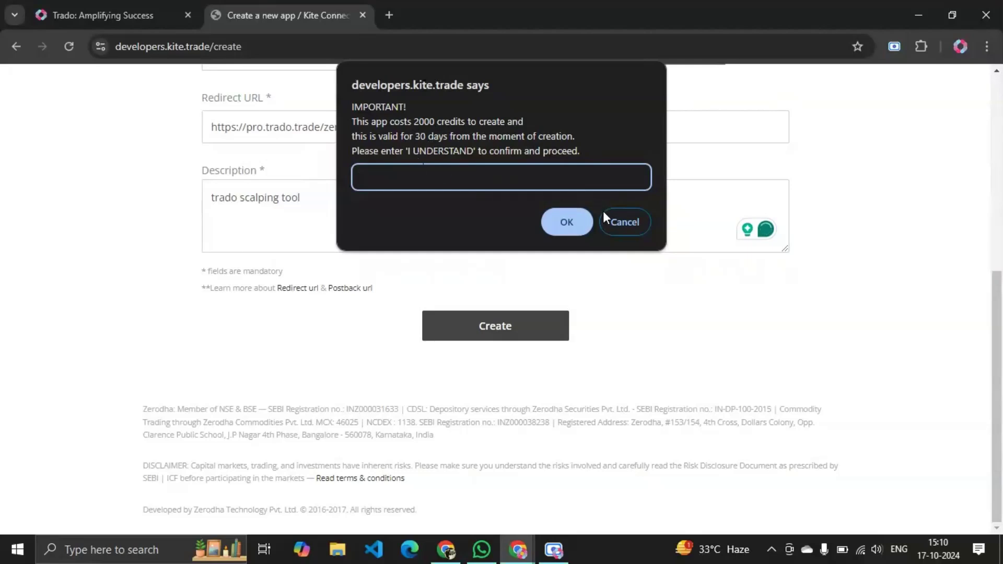
left_click(616, 219)
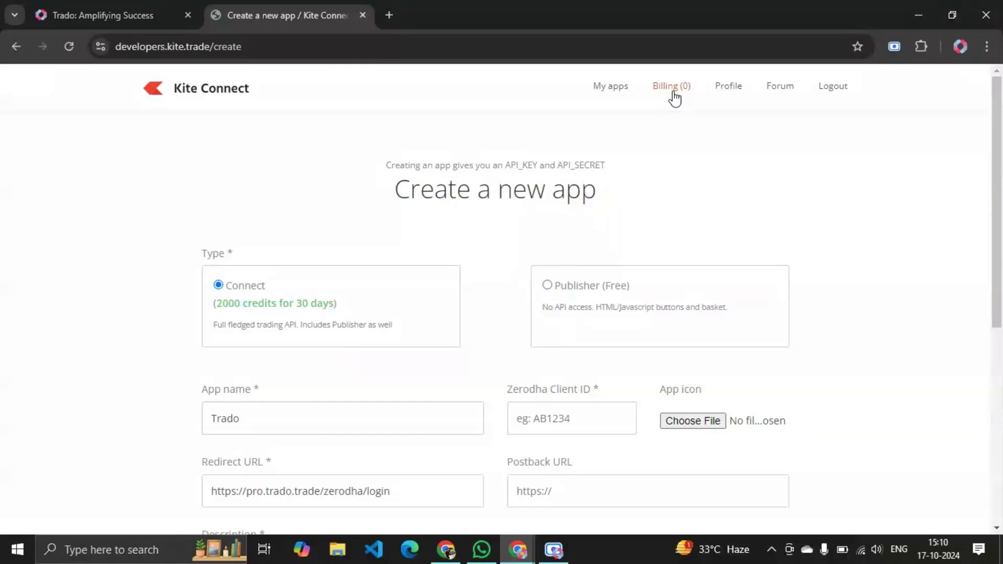
Step: Start buying 2000 credits on Billing, exit the Razorpay payment unpaid, and return to My apps
left_click(673, 92)
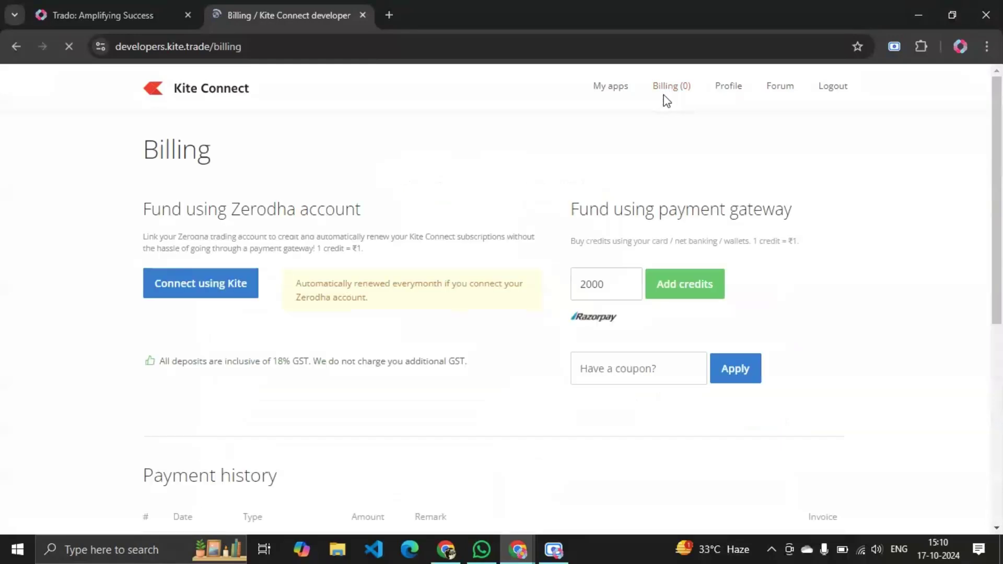
left_click(681, 292)
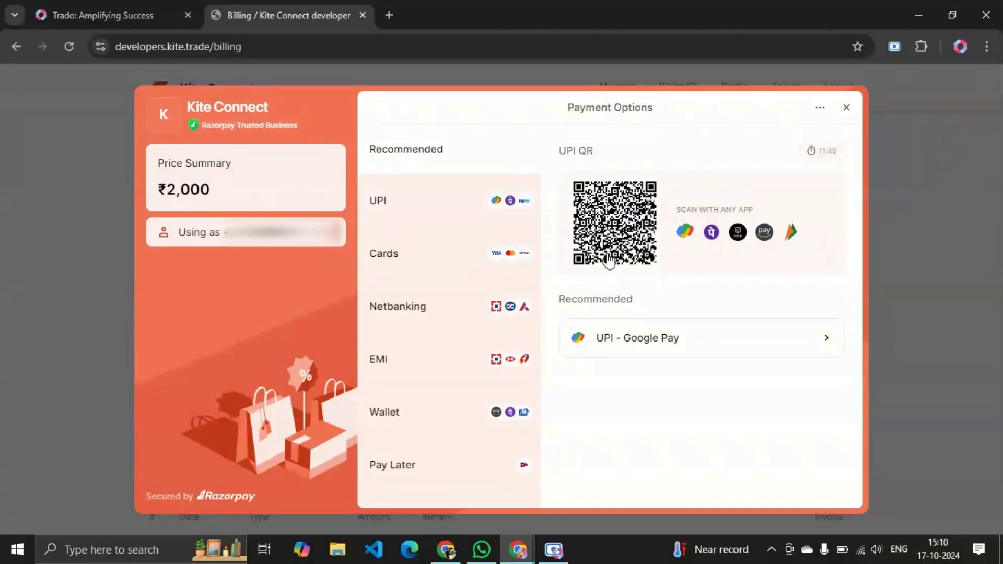
left_click(847, 107)
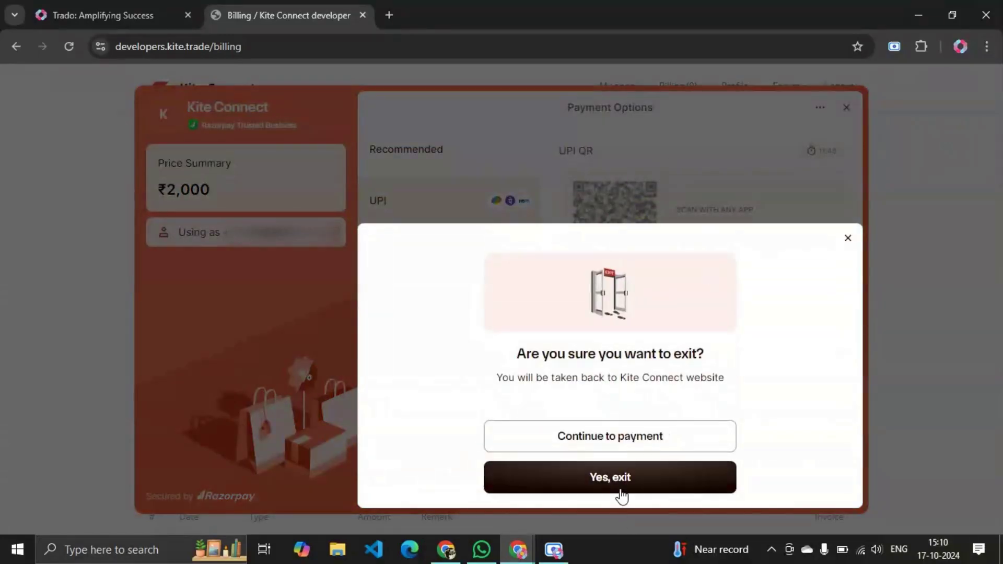
left_click(618, 478)
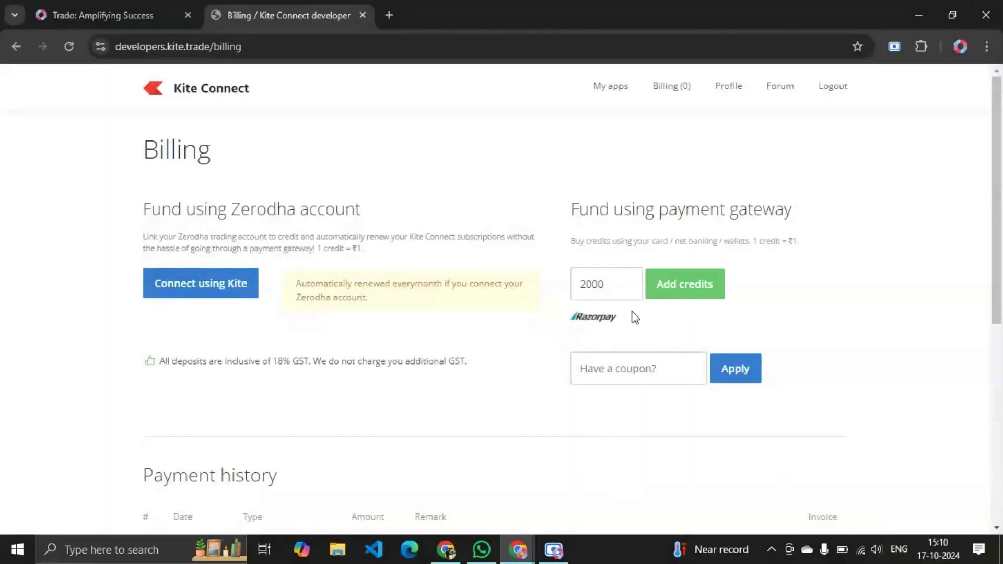
left_click(615, 88)
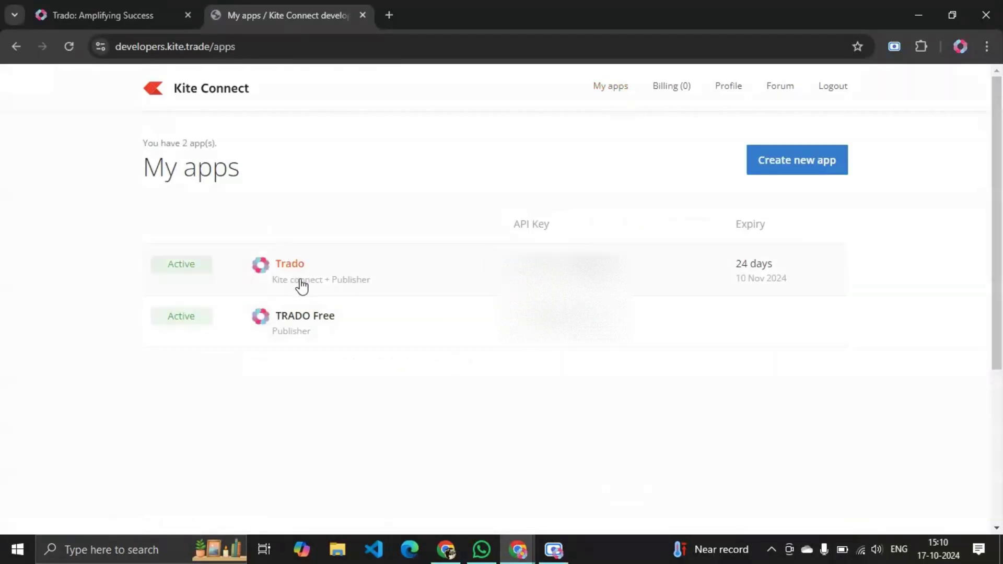
Step: Open the Trado app's details and review its redirect URL and Active status
left_click(322, 272)
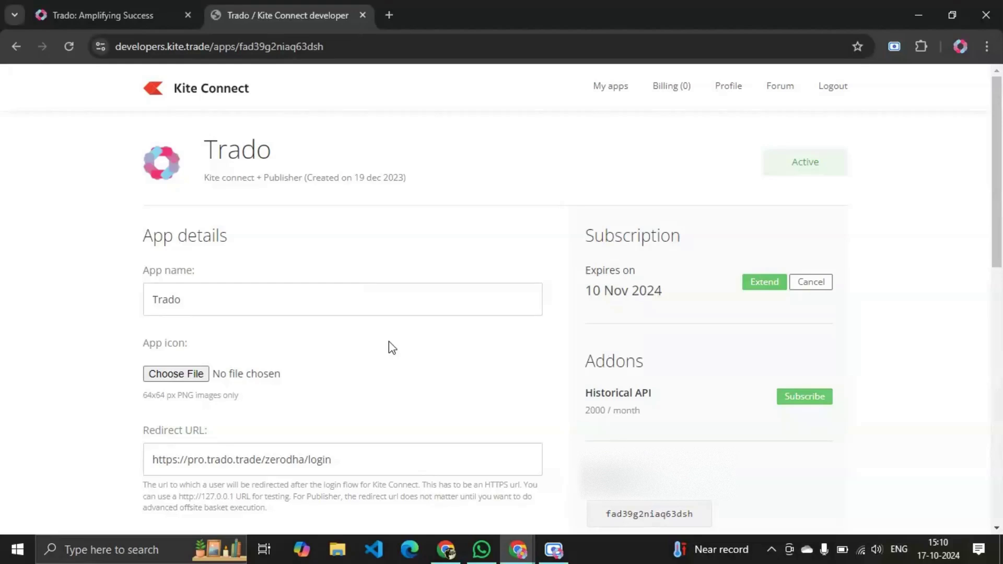
scroll(392, 348, "down", 3)
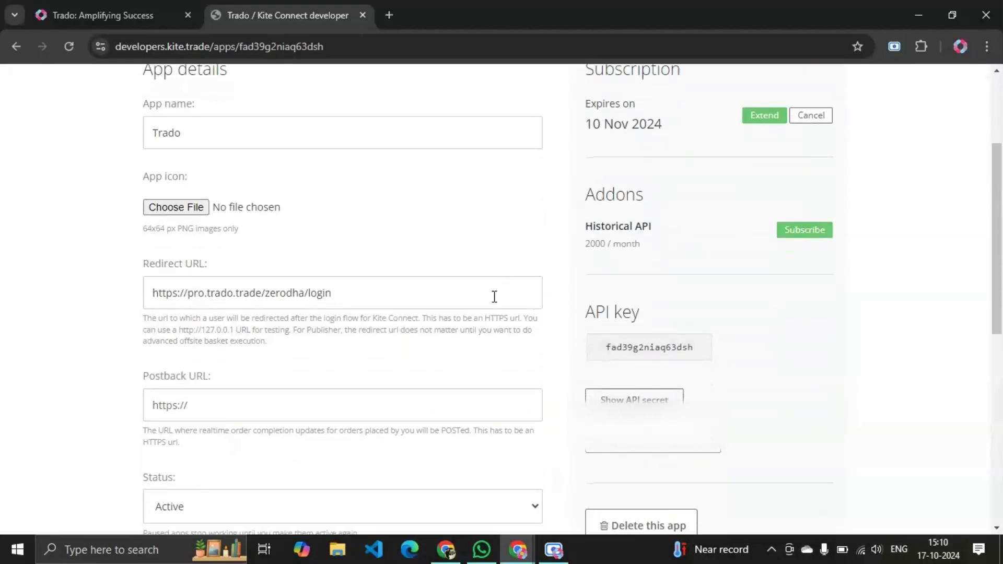
scroll(492, 293, "down", 2)
scroll(495, 296, "down", 3)
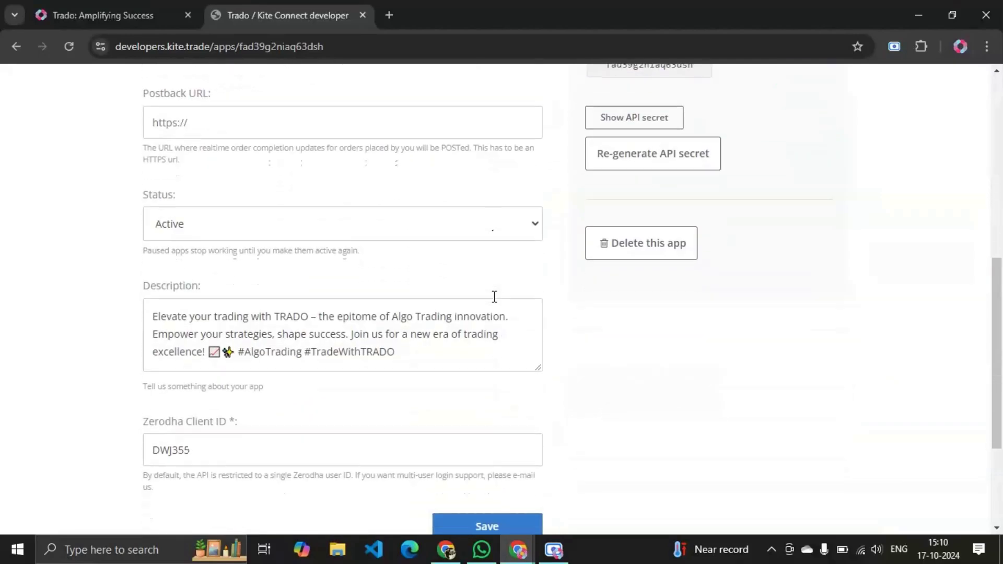
scroll(494, 296, "up", 8)
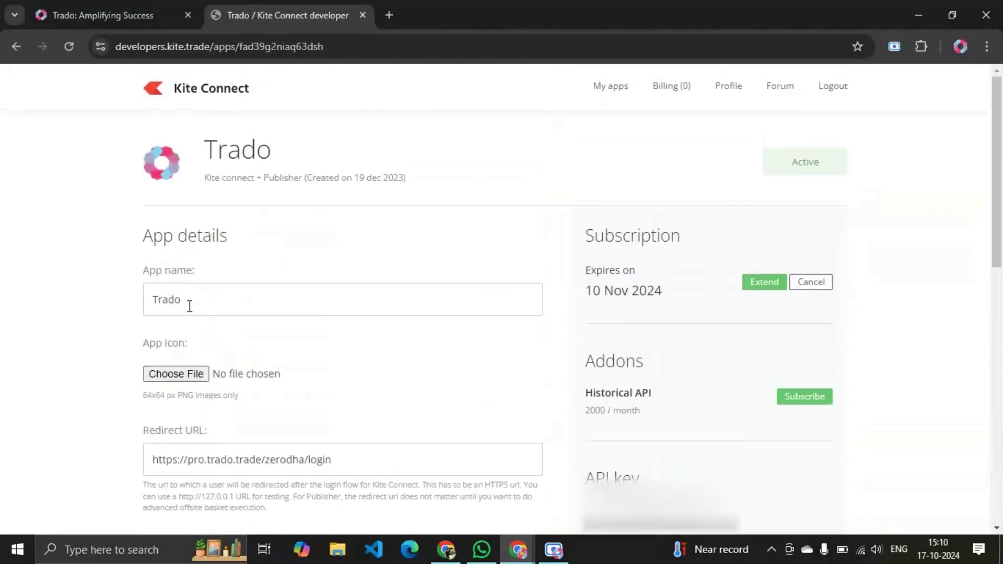
scroll(212, 331, "down", 5)
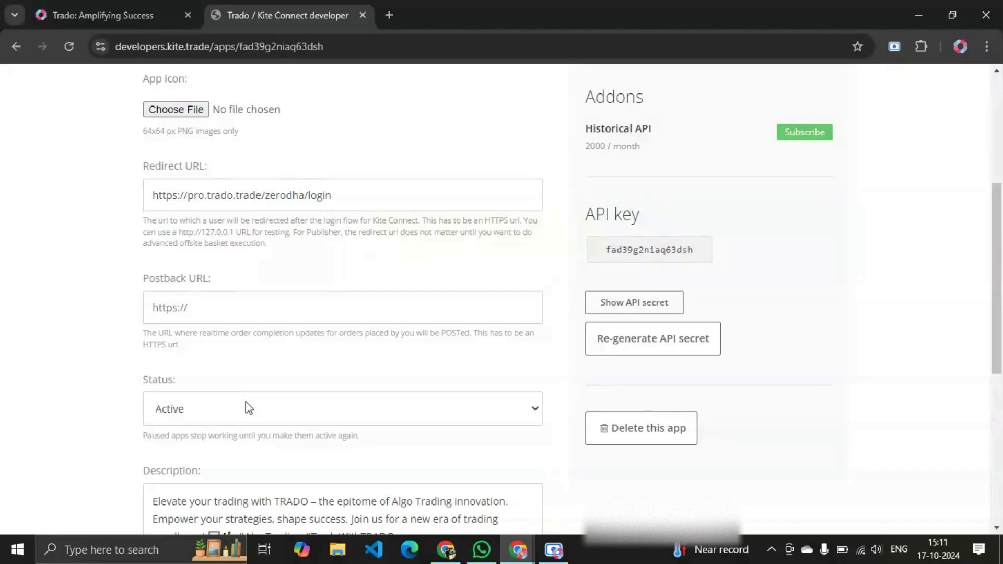
scroll(249, 408, "down", 3)
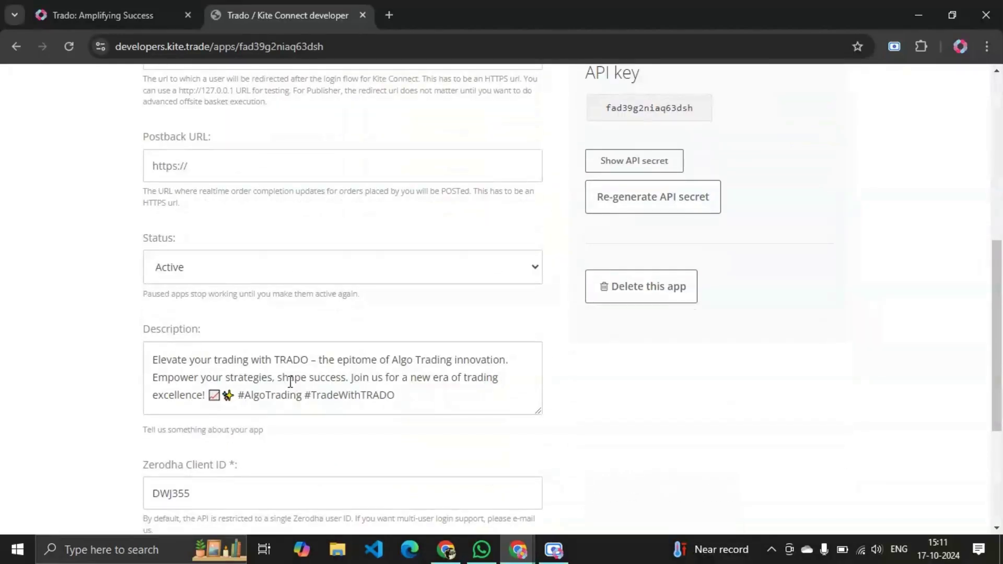
scroll(368, 411, "down", 3)
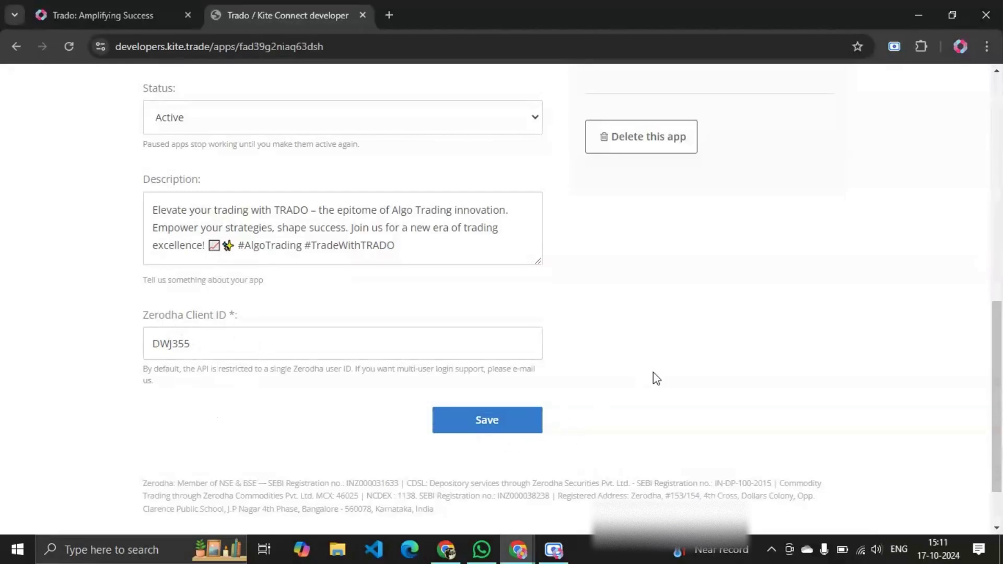
scroll(656, 376, "up", 6)
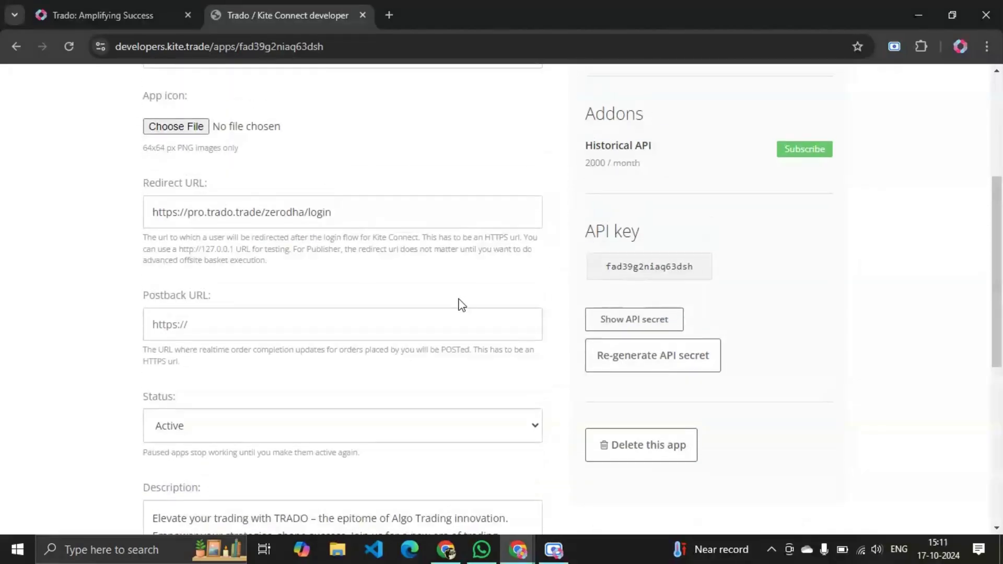
scroll(462, 298, "up", 2)
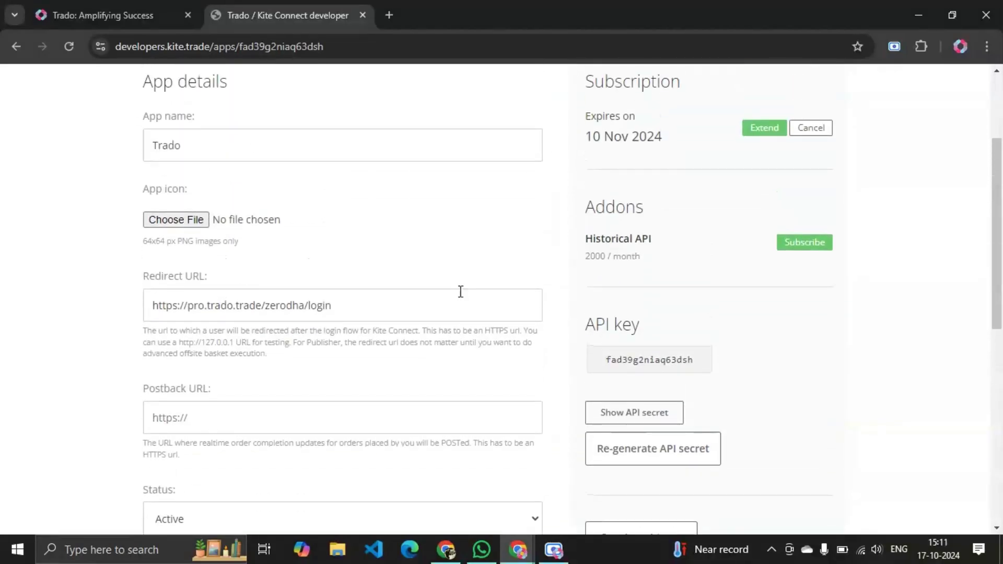
scroll(460, 291, "up", 2)
Step: Reveal the Trado app's API secret and select its API key for copying
scroll(450, 316, "down", 4)
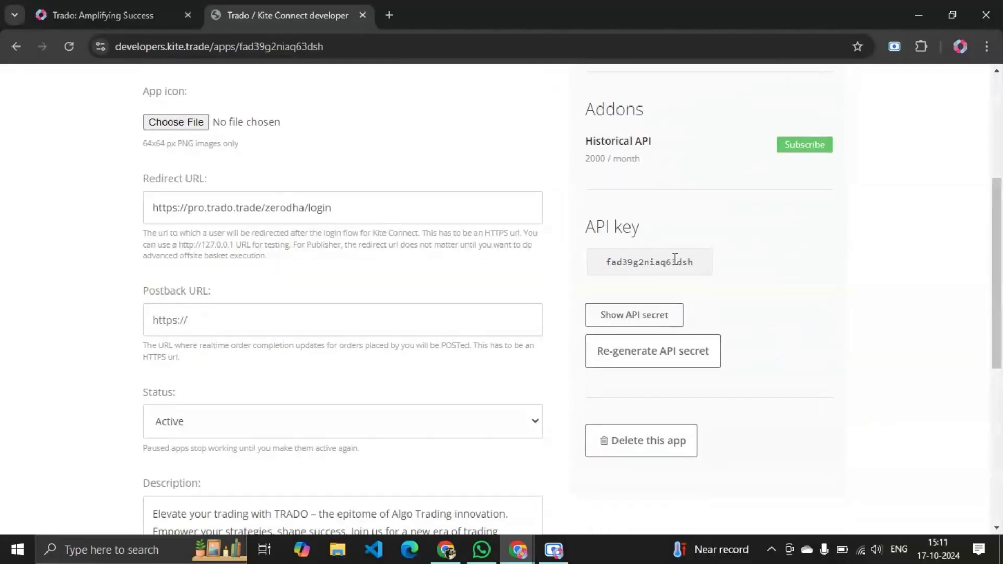
left_click(632, 316)
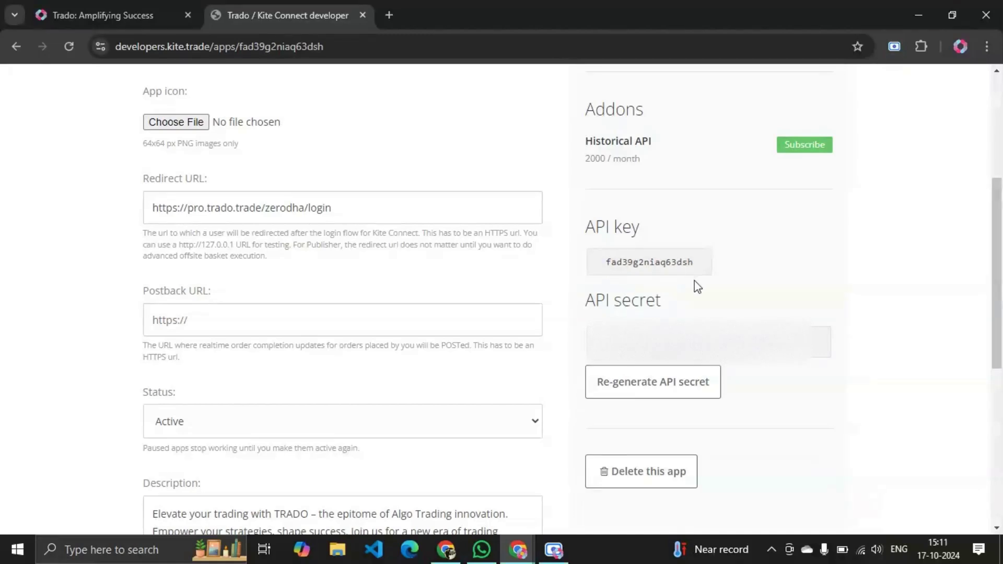
double_click(632, 258)
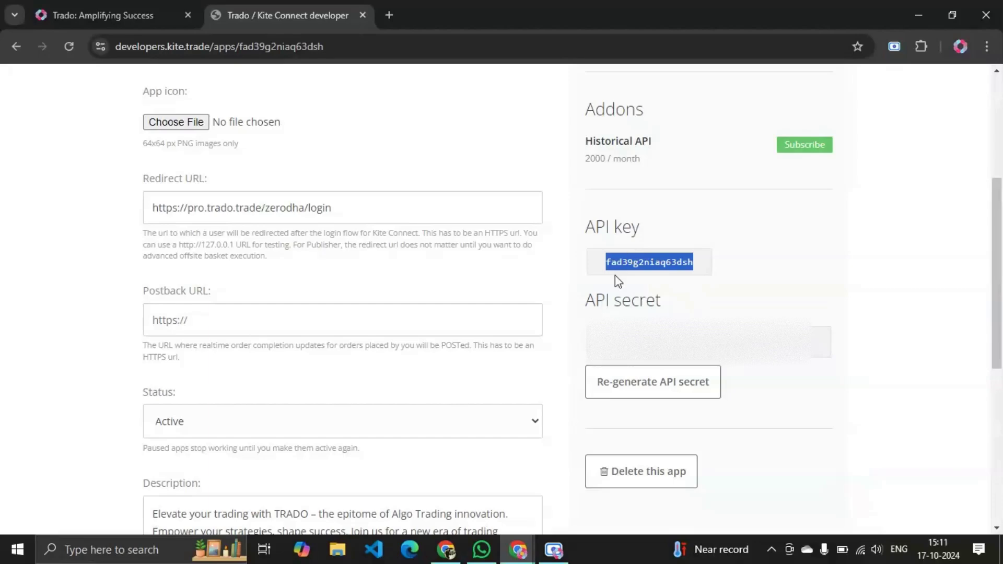
Step: Bring the Trado window forward, reposition it, and submit its filled-in Zerodha sign-in form
left_click(519, 549)
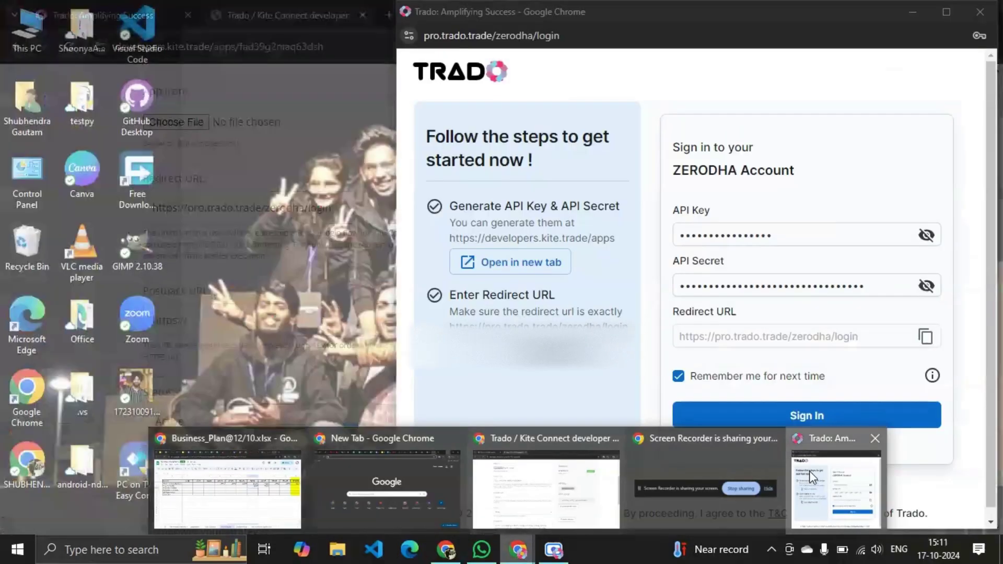
left_click(809, 472)
left_click_drag(626, 18, 99, 30)
left_click(100, 37)
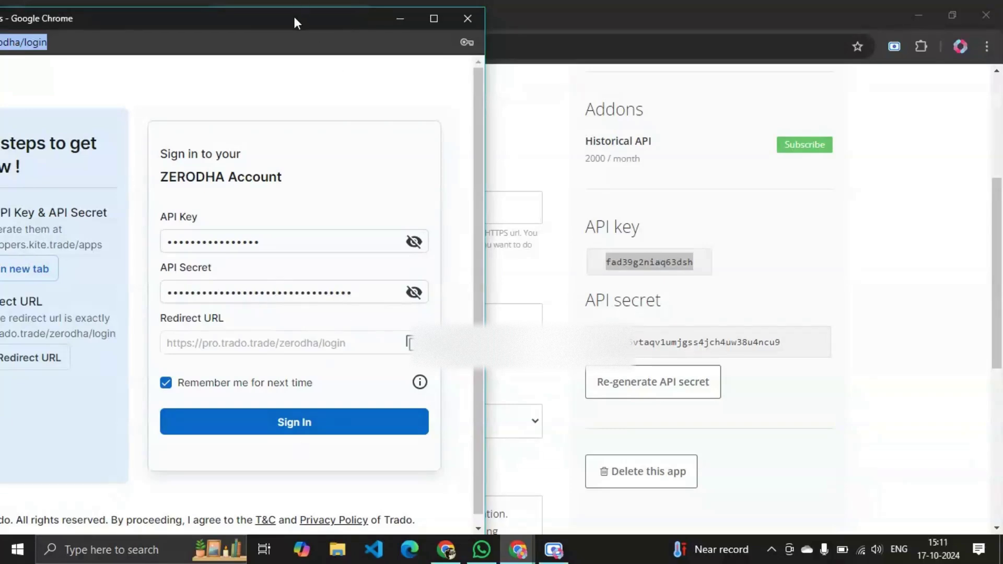
left_click_drag(293, 21, 573, 24)
left_click(578, 428)
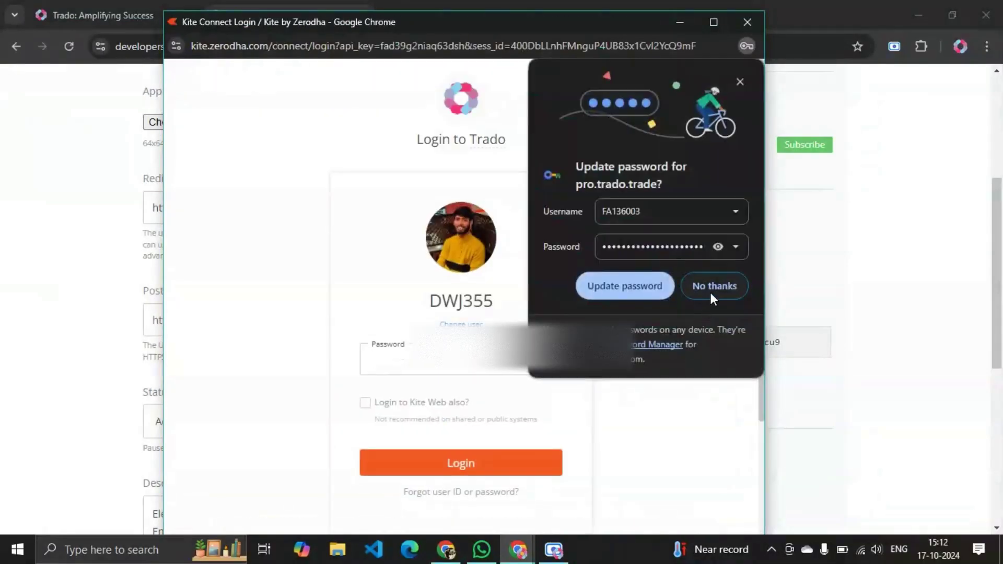
Step: Dismiss Chrome's password-update prompt and autofill the saved account password using the Windows PIN
left_click(712, 288)
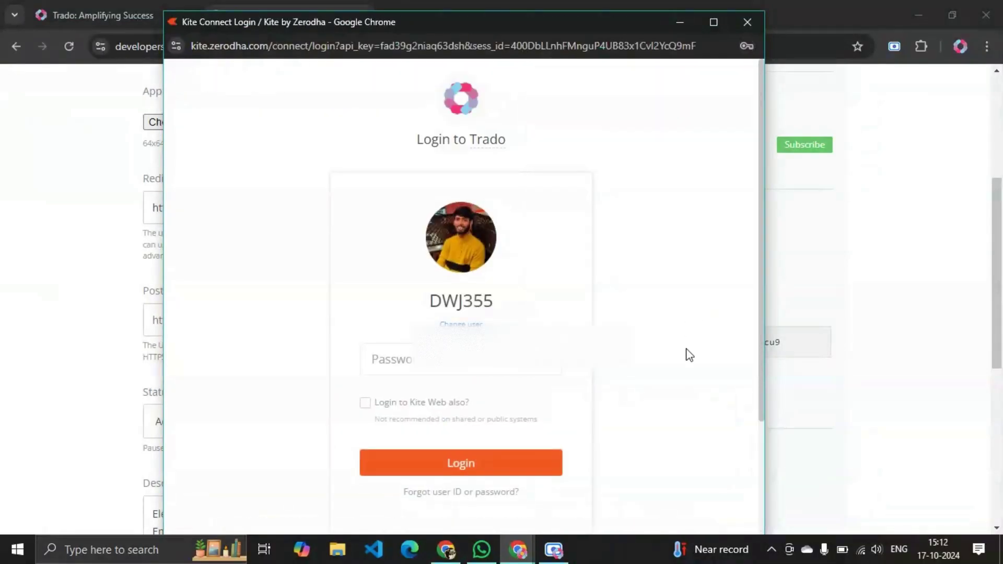
key("Return")
key("Return")
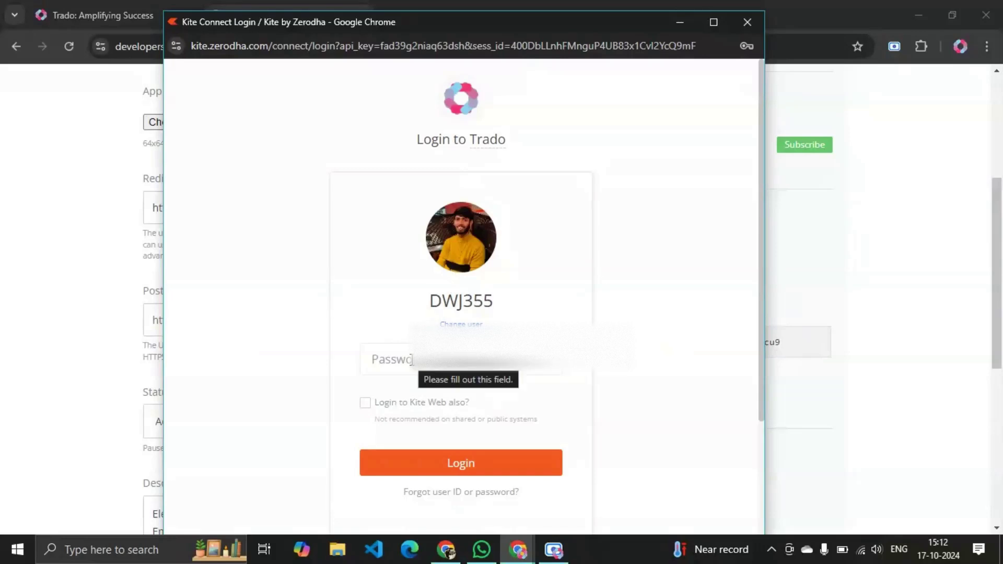
left_click(411, 359)
left_click(453, 400)
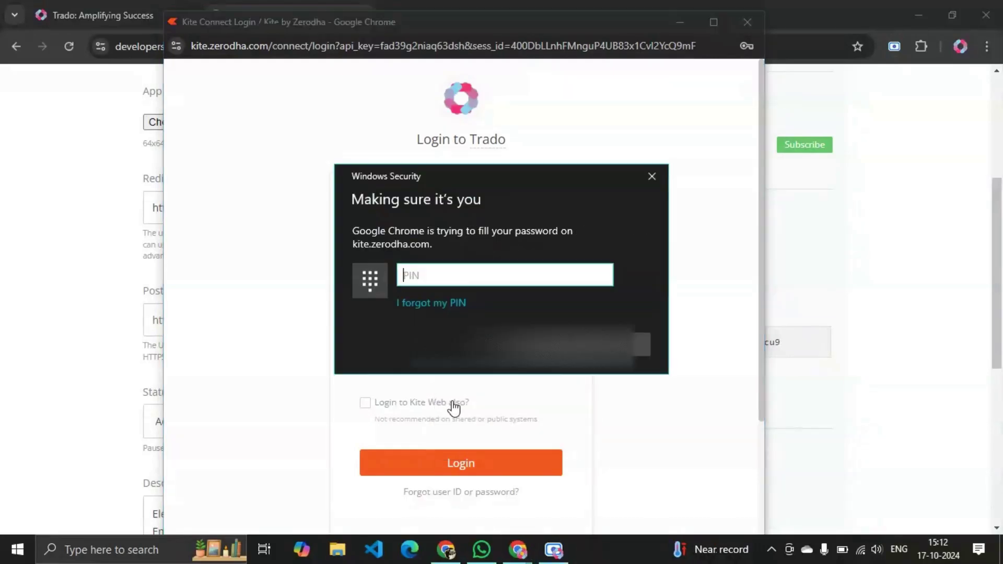
type("****")
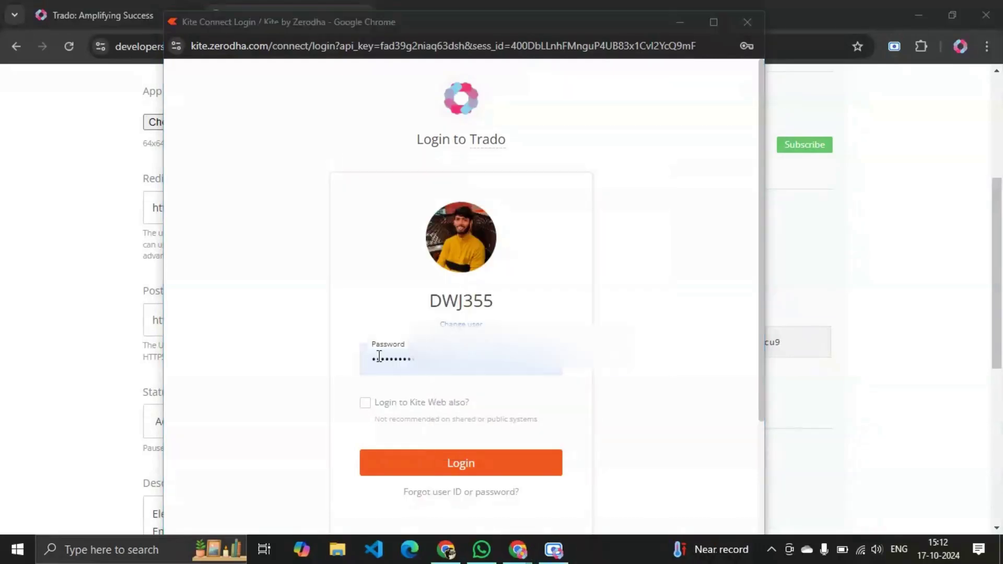
Step: Tick 'Login to Kite Web also?', log in, and enter the authenticator TOTP code
left_click(365, 410)
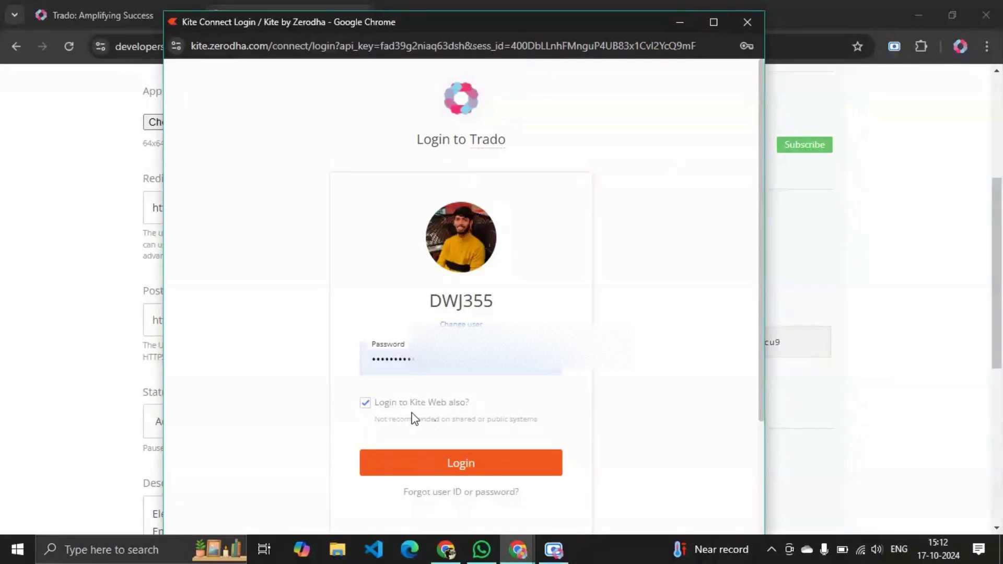
left_click(437, 467)
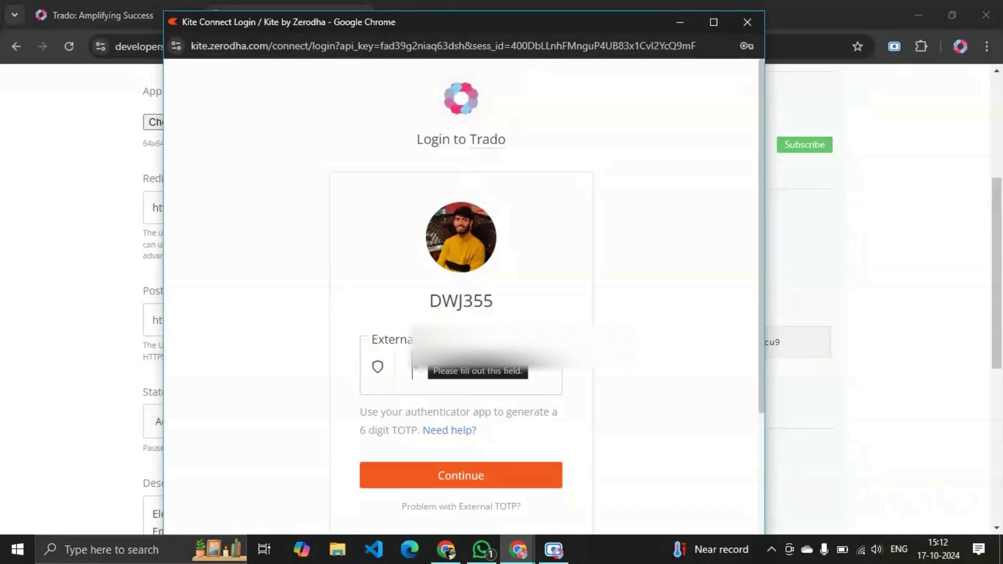
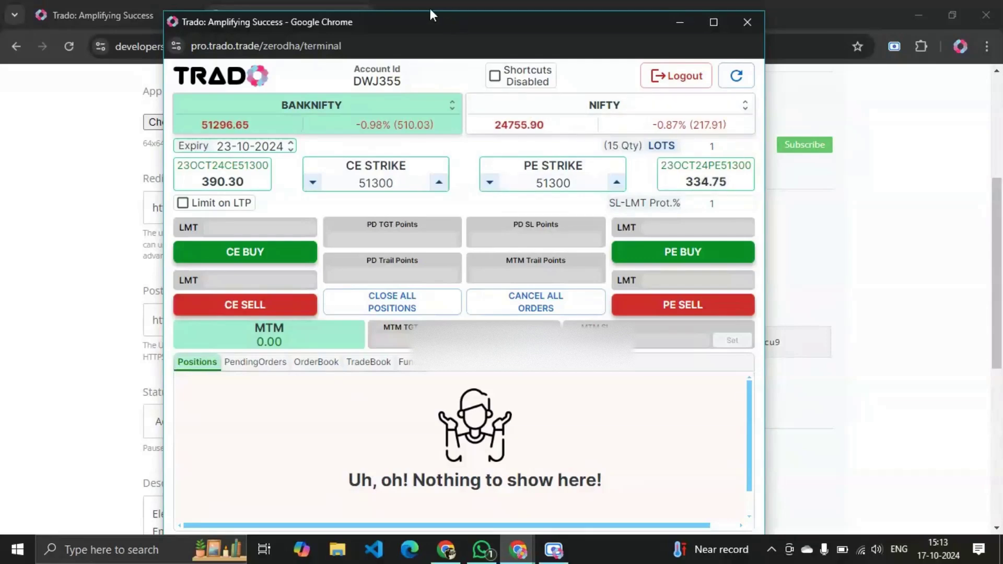
Step: Open Kite in a new browser tab, dismiss the notification request, and acknowledge the derivatives risk disclosure
left_click_drag(421, 27, 594, 113)
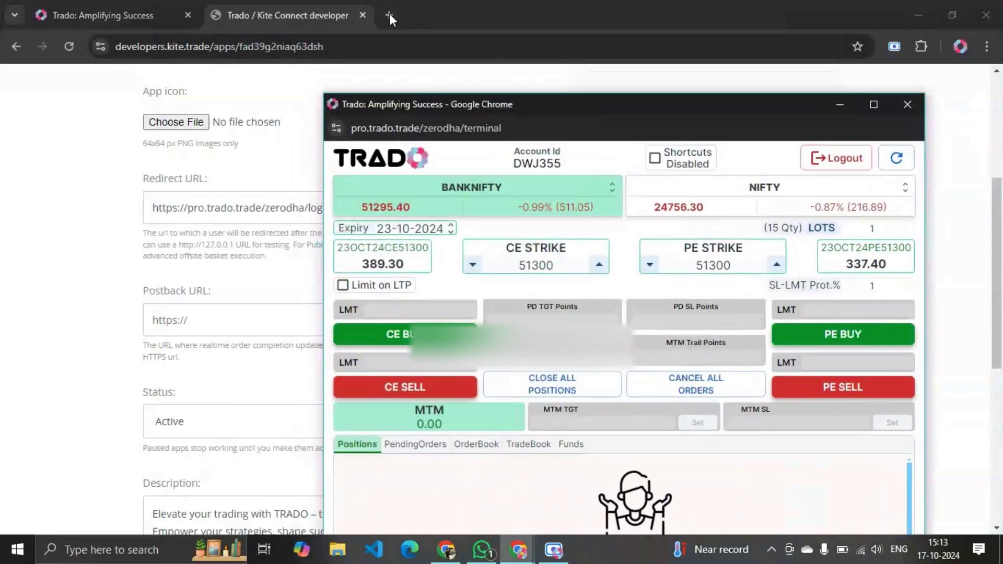
left_click(388, 15)
left_click(375, 44)
type("kite.zerodha.com")
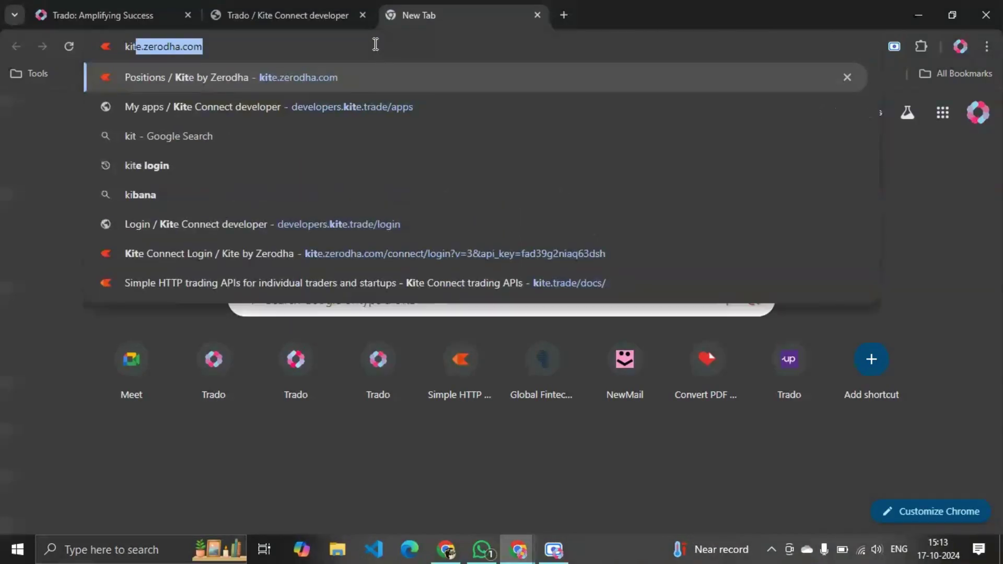
key("Return")
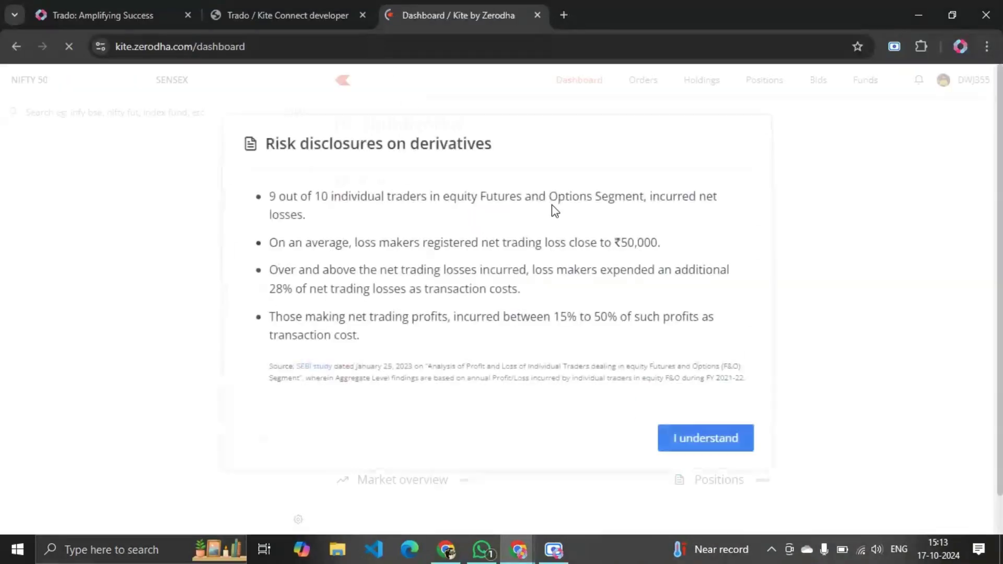
left_click(302, 83)
left_click(698, 434)
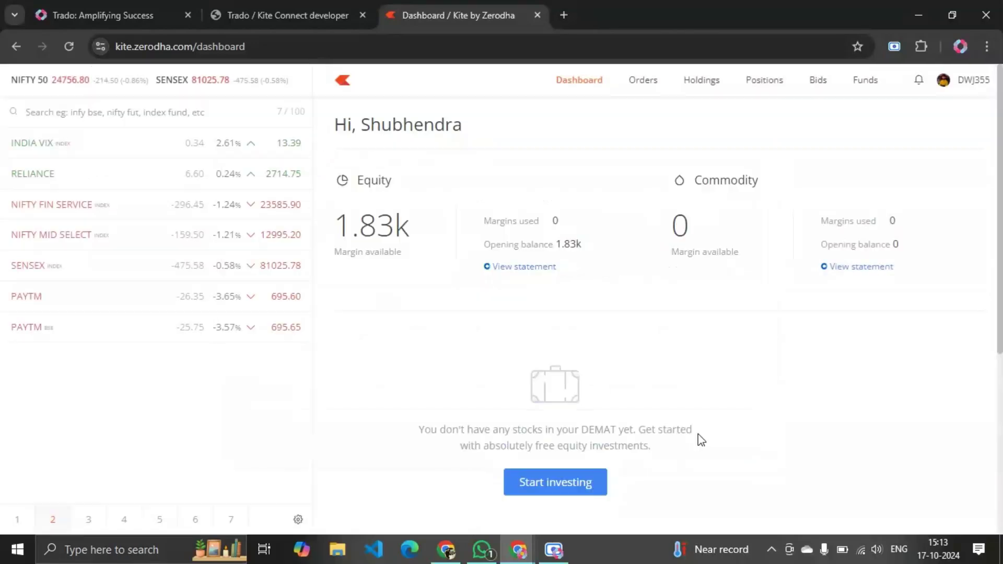
Step: Go through Kite's Orders and Holdings pages to reach the empty Positions page
left_click(643, 81)
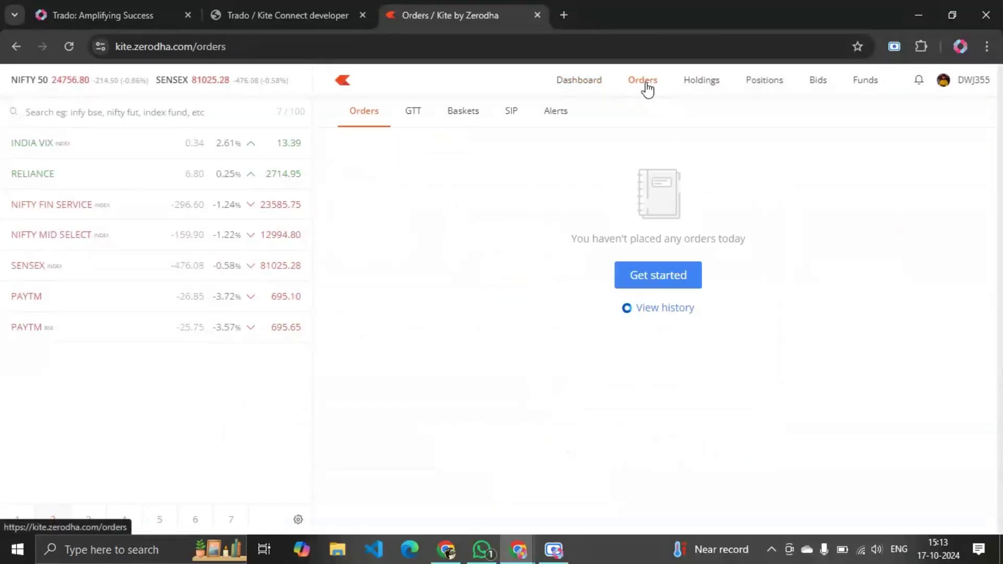
left_click(705, 90)
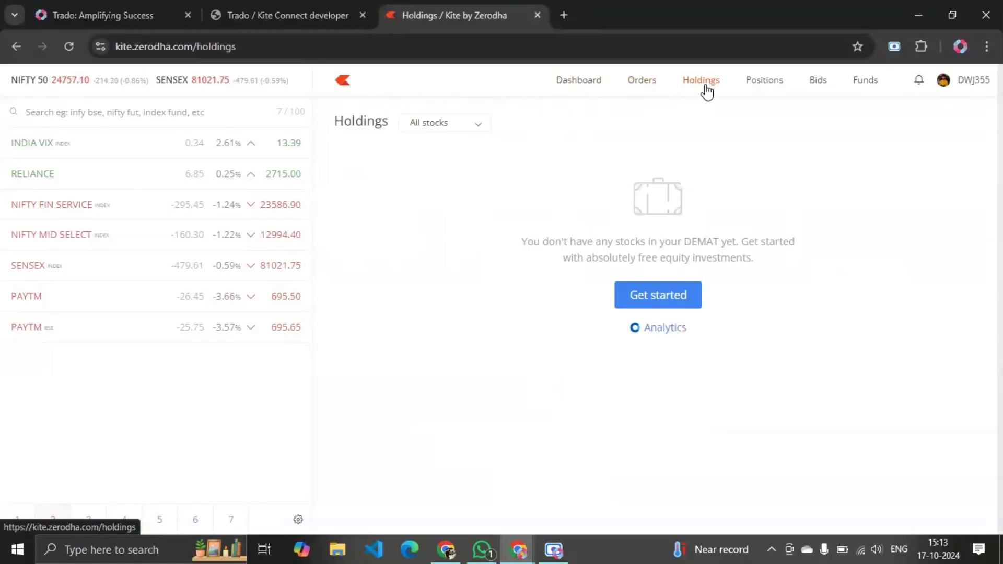
left_click(766, 89)
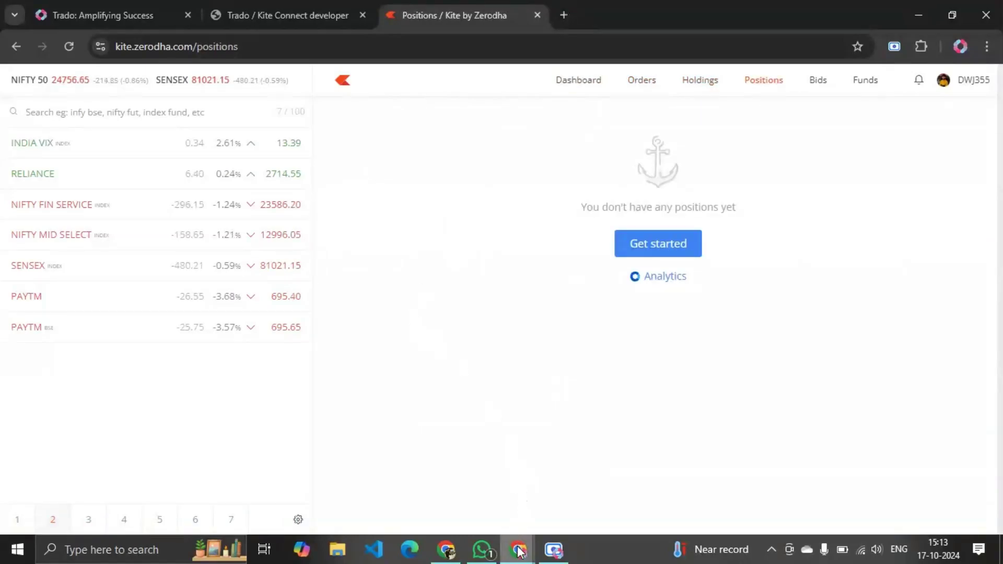
Step: Bring the Trado terminal forward and enter PD target points 10 and stop-loss points 5
mouse_move(519, 550)
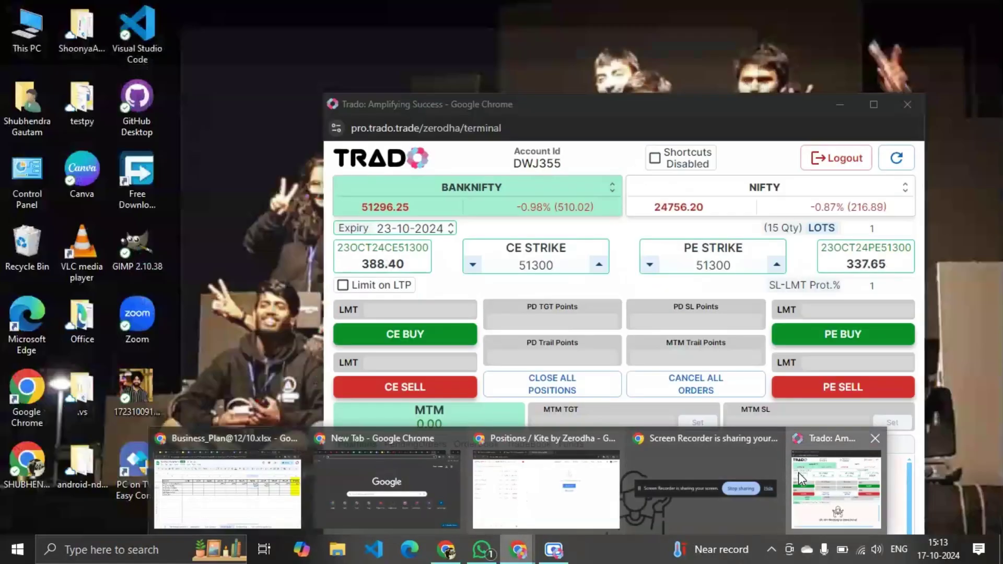
left_click(801, 478)
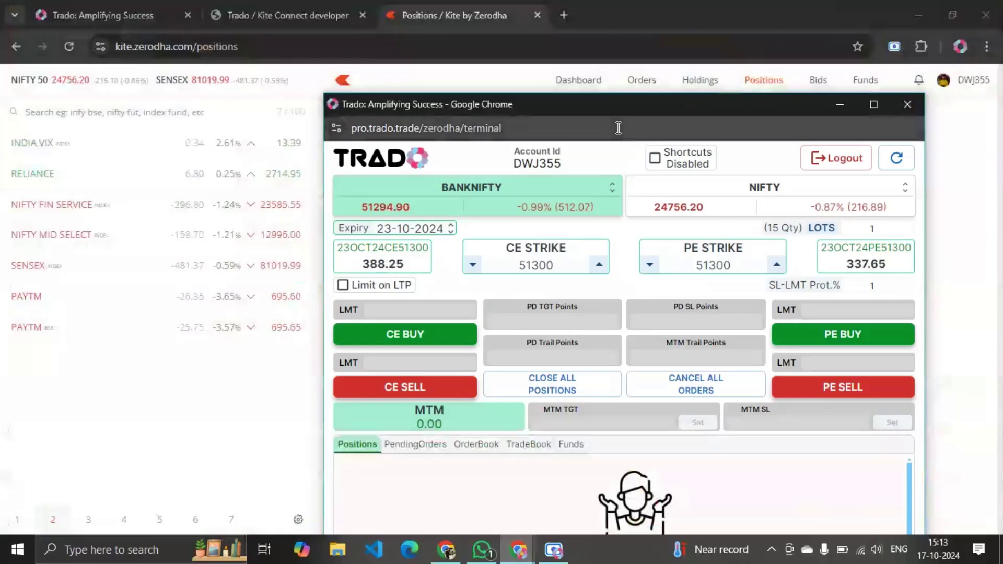
left_click_drag(616, 104, 281, 18)
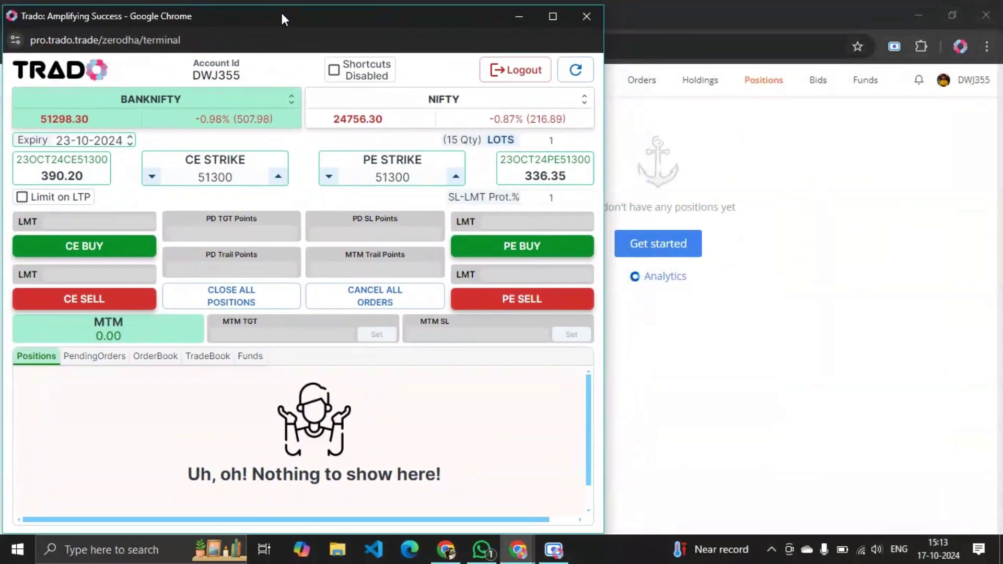
left_click(224, 232)
type("10")
left_click(342, 236)
type("5")
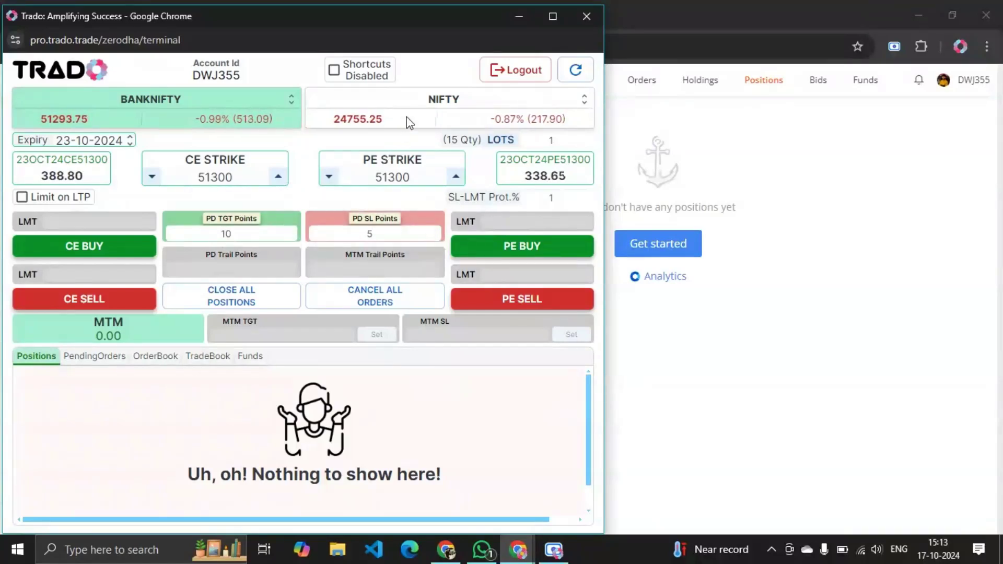
Step: Switch to NIFTY, change target points to 3, set CE strike 24700, and buy one lot
left_click(367, 112)
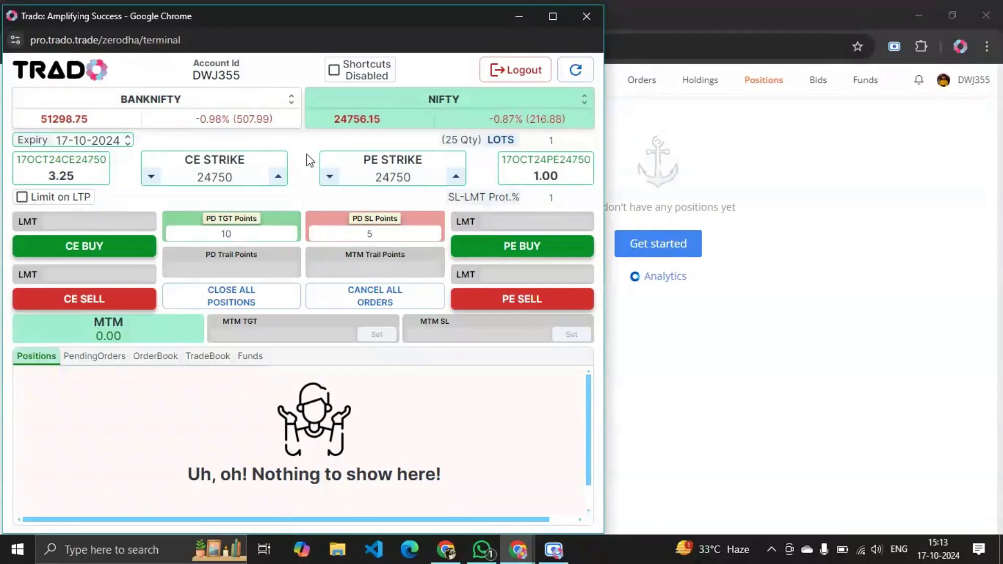
left_click(278, 177)
left_click(152, 177)
left_click(151, 176)
left_click(278, 177)
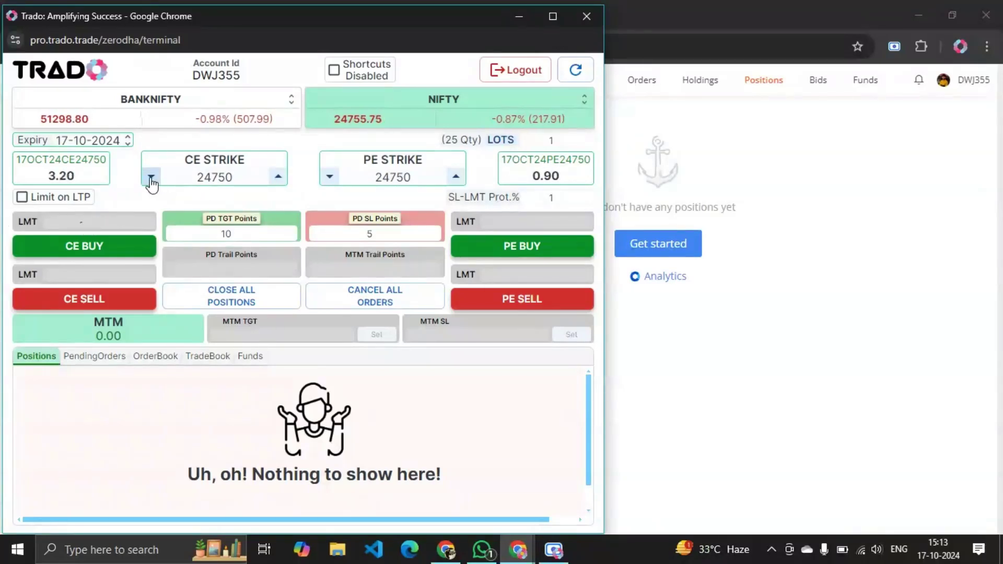
double_click(240, 234)
type("3")
left_click(151, 177)
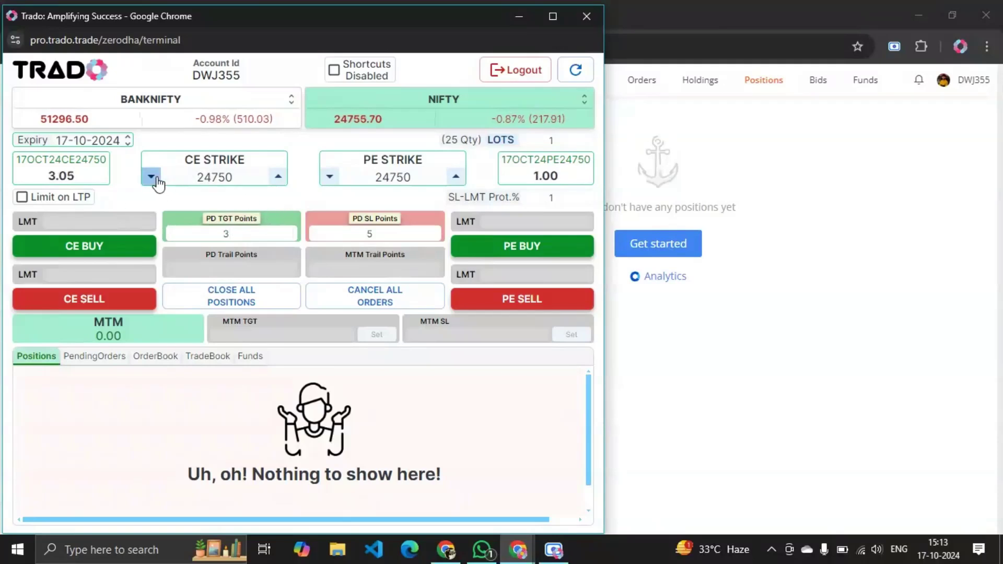
left_click(107, 251)
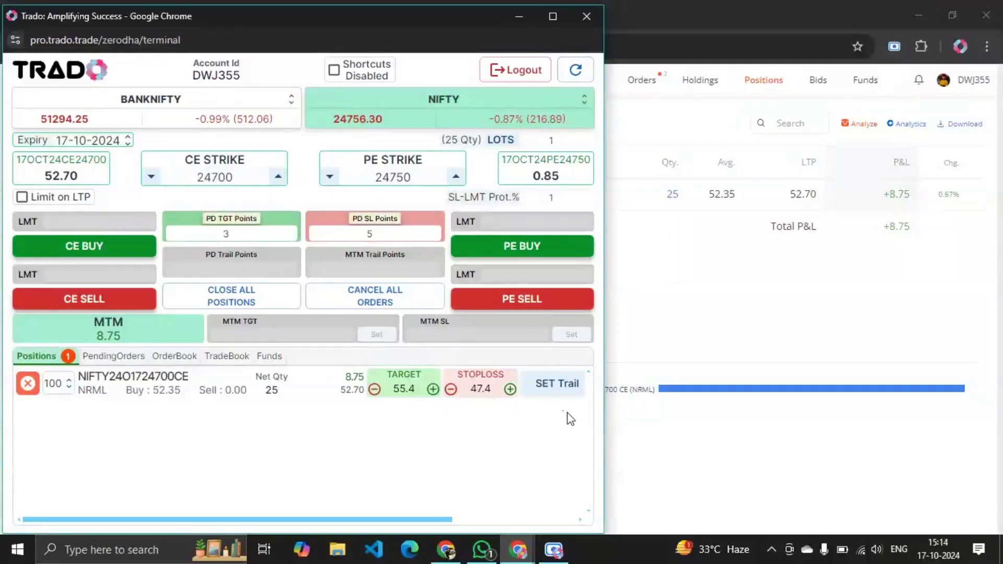
Step: Close all open positions, exiting the NIFTY 24700 call with +2.50 P&L
left_click_drag(607, 361, 457, 406)
scroll(226, 465, "right", 5)
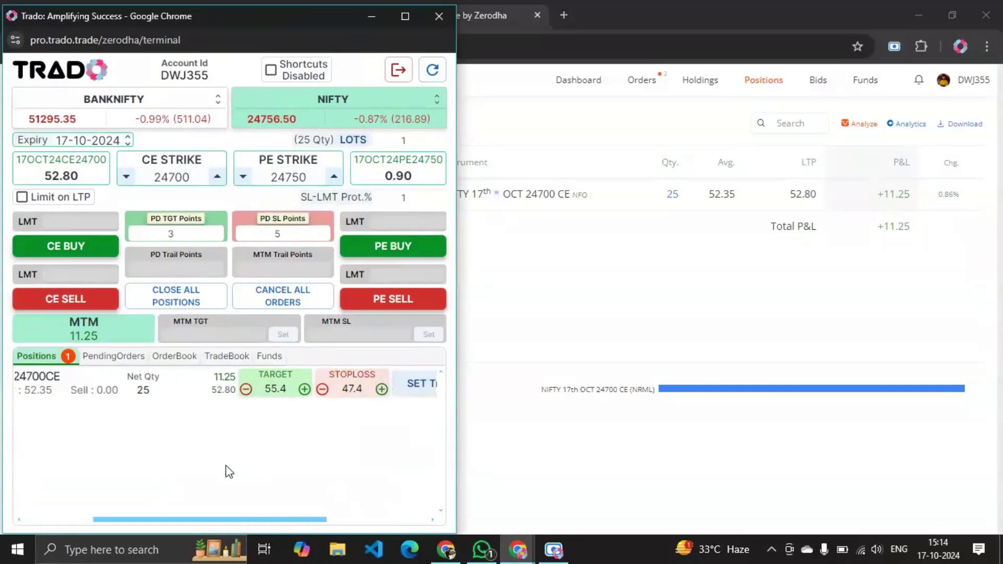
left_click(155, 305)
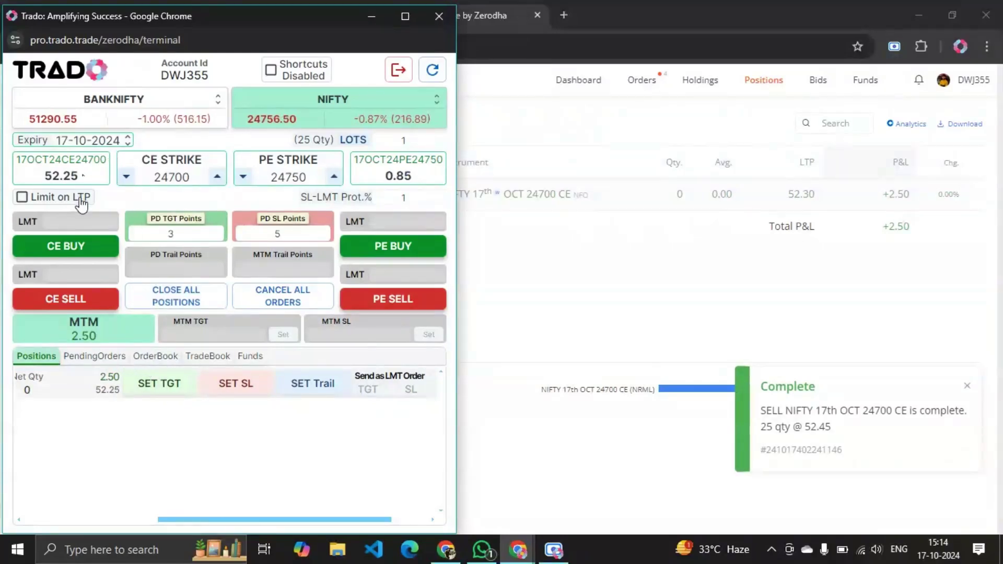
Step: Place a CE limit buy at 30.00 and view it among the pending orders
left_click(81, 221)
type("5")
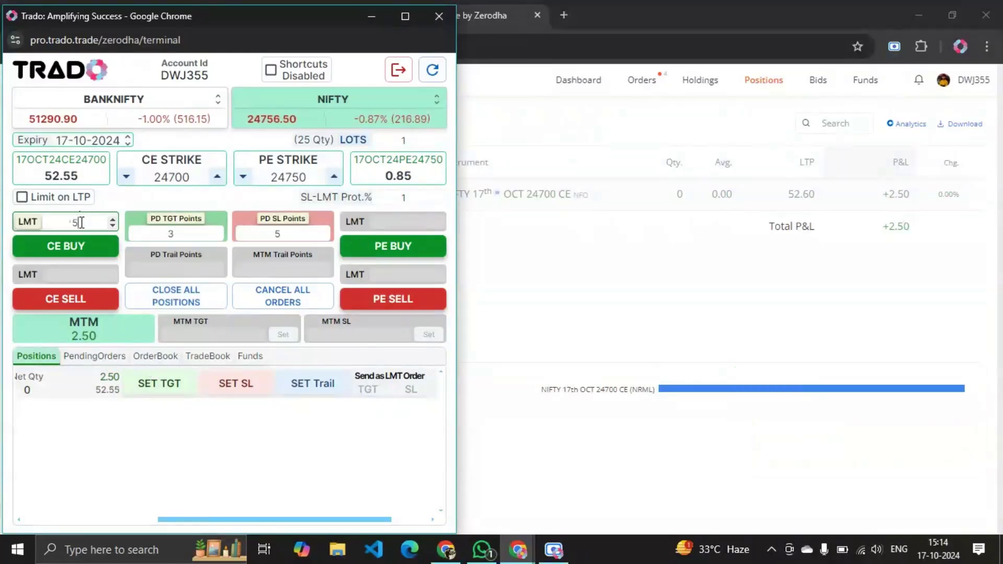
key("BackSpace")
type("30")
left_click(67, 248)
left_click(101, 358)
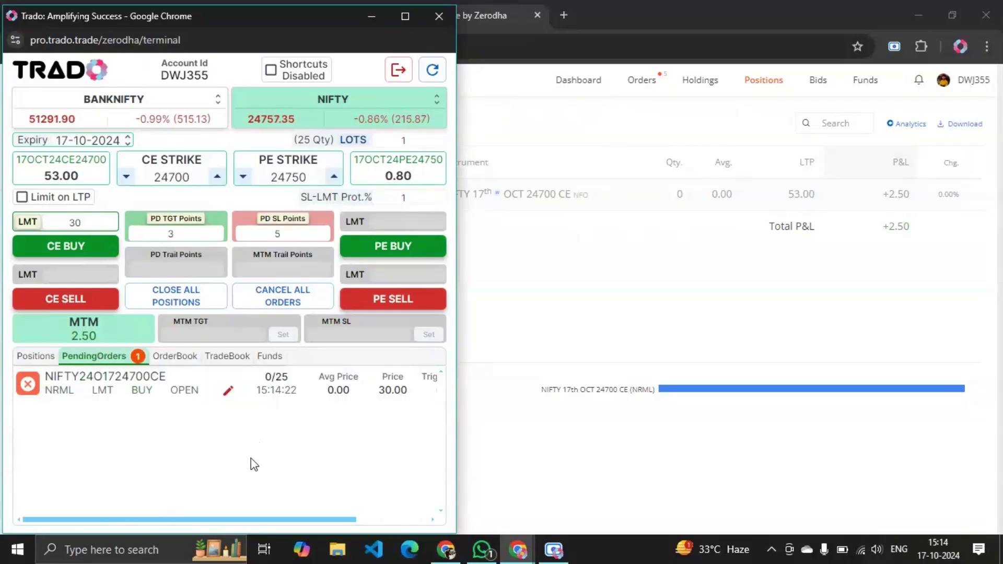
Step: Show Kite's orders page beside Trado and modify the pending call buy's price to 35
left_click(690, 264)
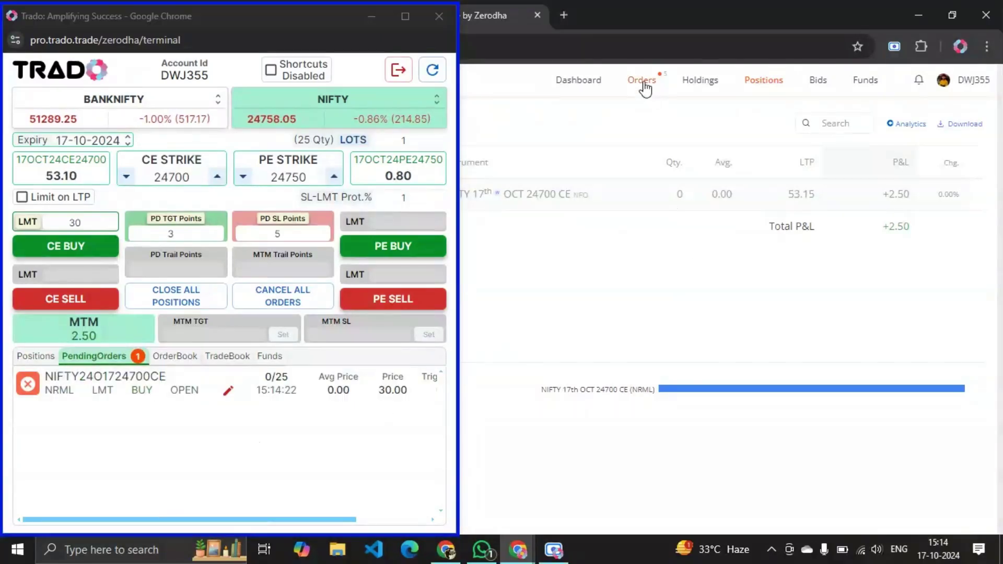
left_click(645, 84)
left_click(457, 223)
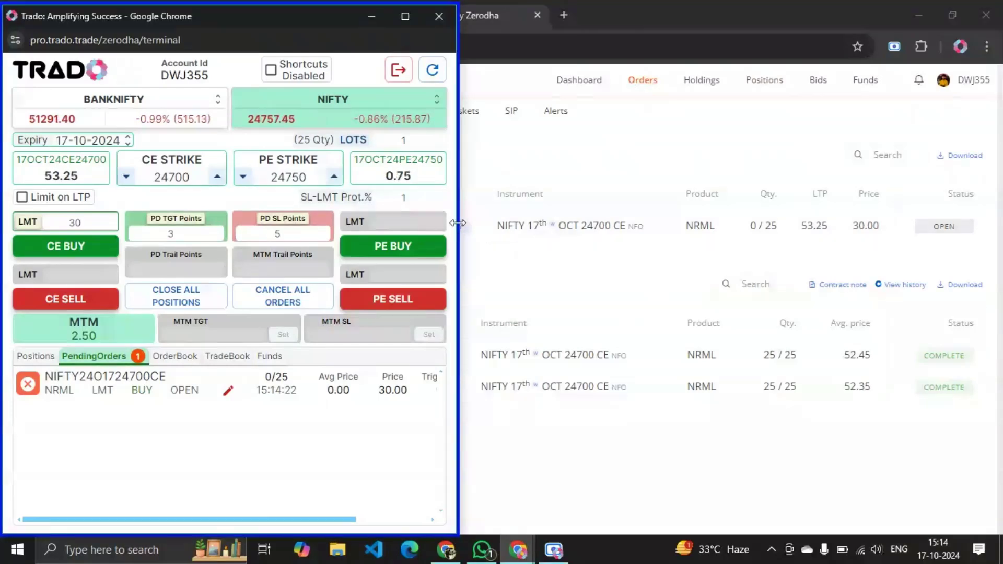
left_click_drag(457, 223, 363, 225)
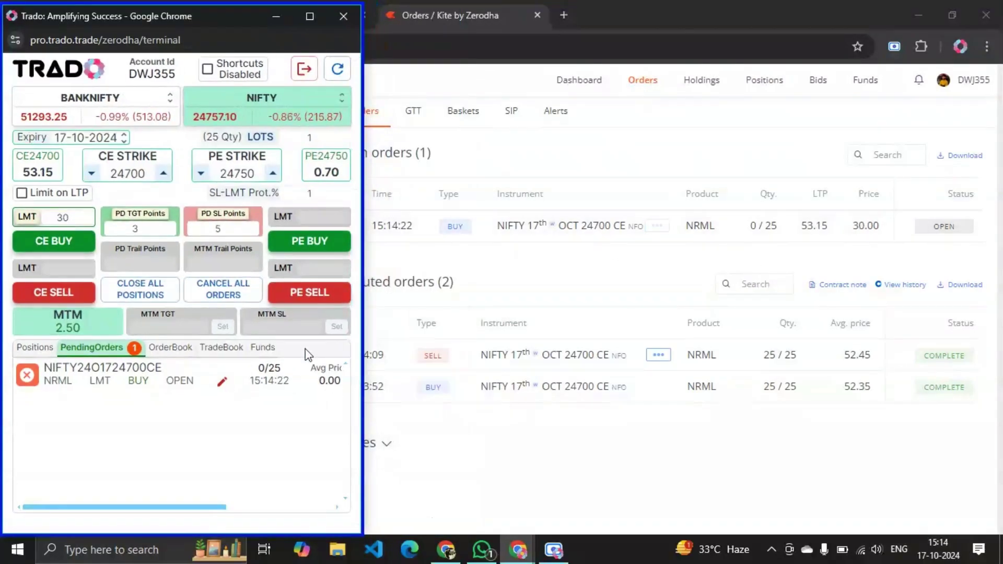
left_click(222, 381)
double_click(140, 437)
key("BackSpace")
type("3")
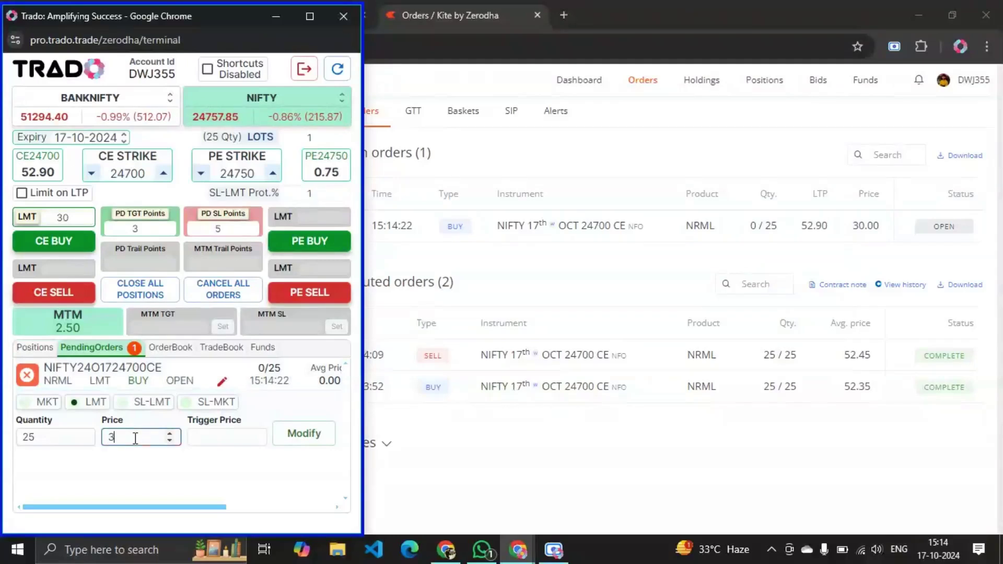
type("5")
left_click(301, 448)
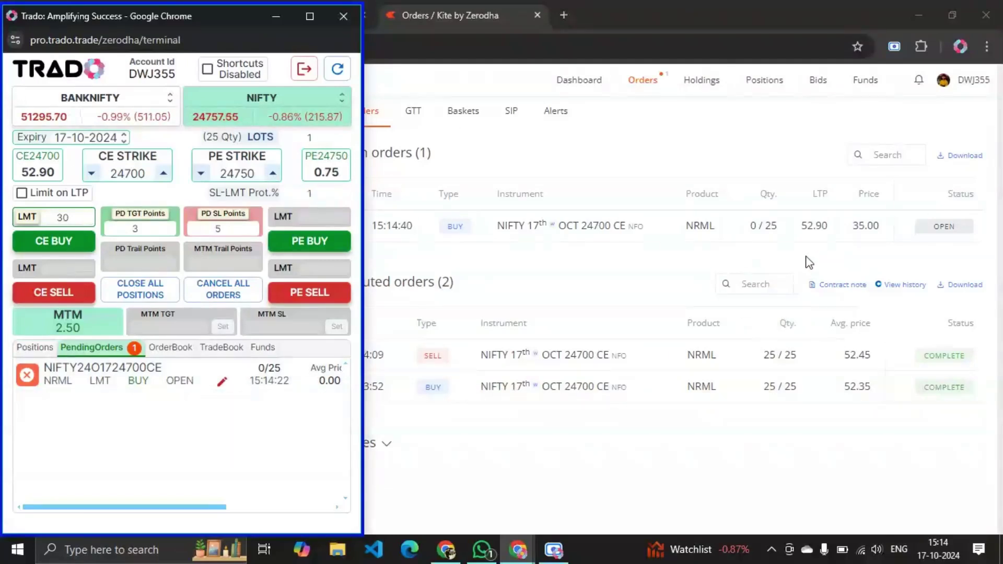
Step: Change the pending order to SL-LMT with price 60 and trigger price 59
left_click(223, 385)
left_click(138, 405)
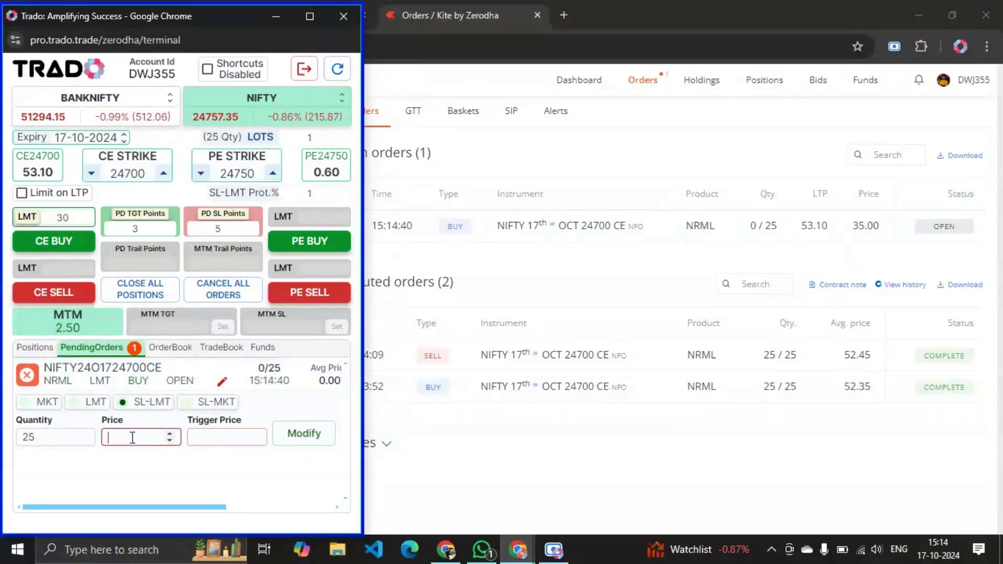
type("60")
left_click(225, 438)
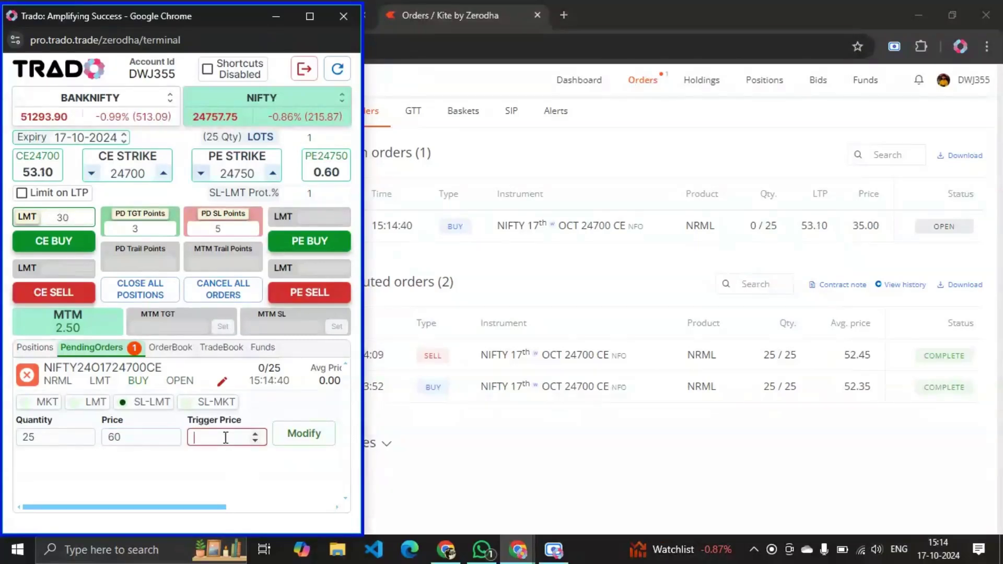
type("59")
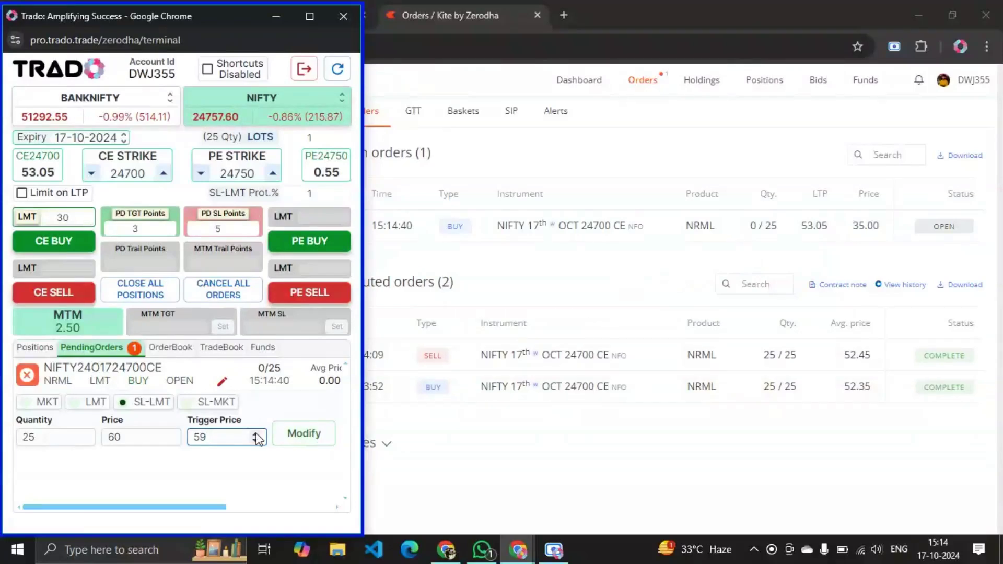
left_click(294, 439)
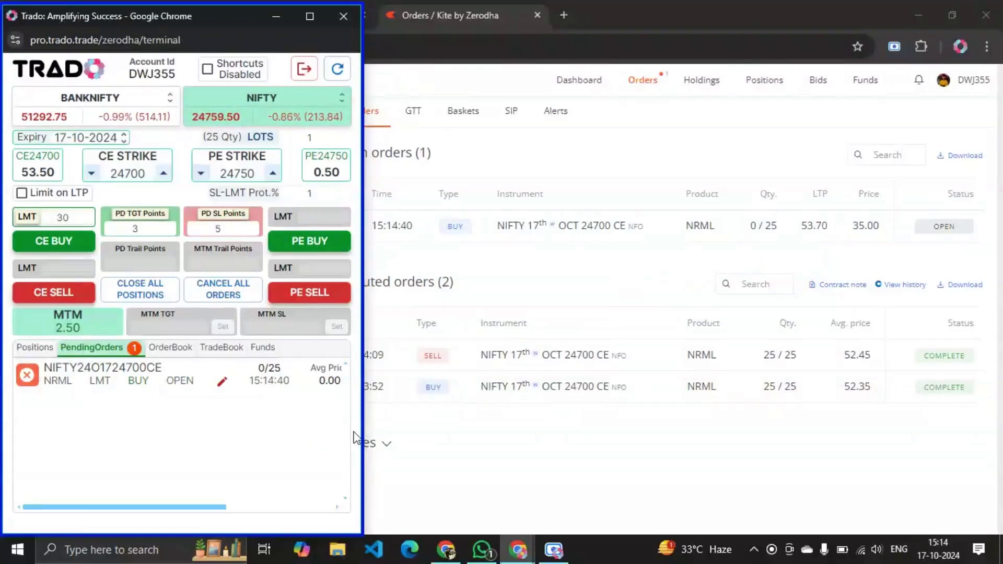
Step: Widen Trado, keep Kite's Orders page visible, and cancel all pending orders
left_click_drag(362, 418, 508, 417)
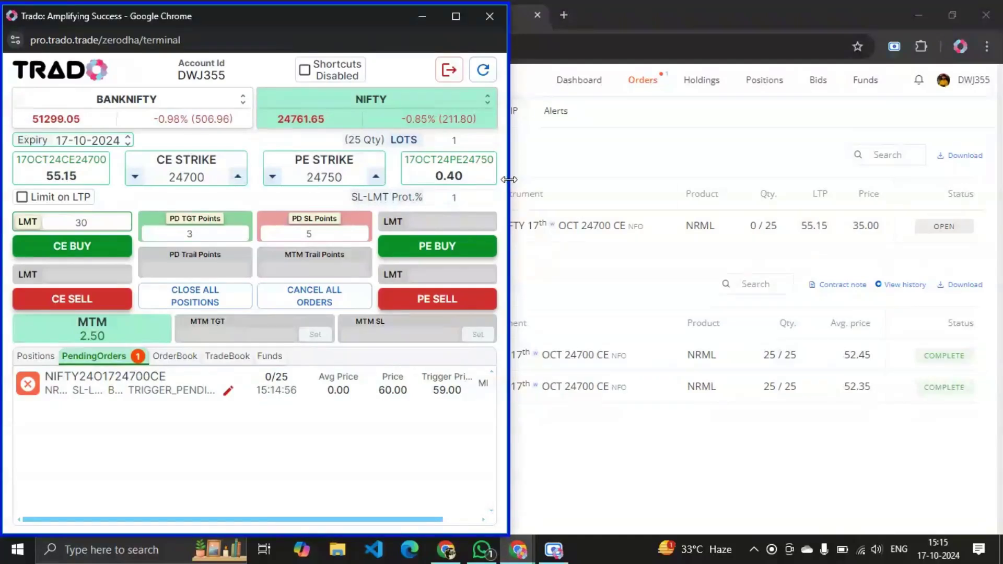
left_click(690, 80)
left_click(642, 80)
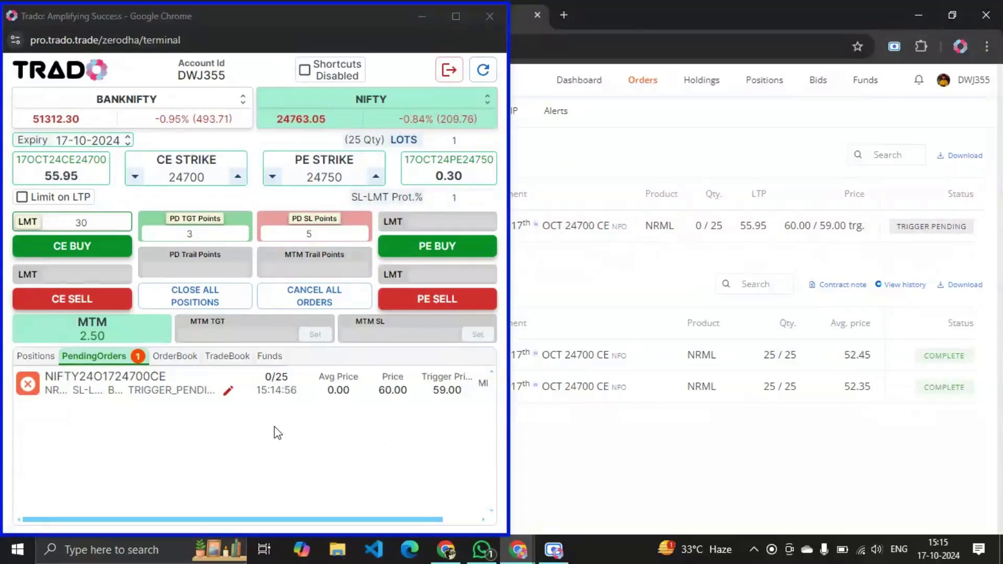
left_click(317, 300)
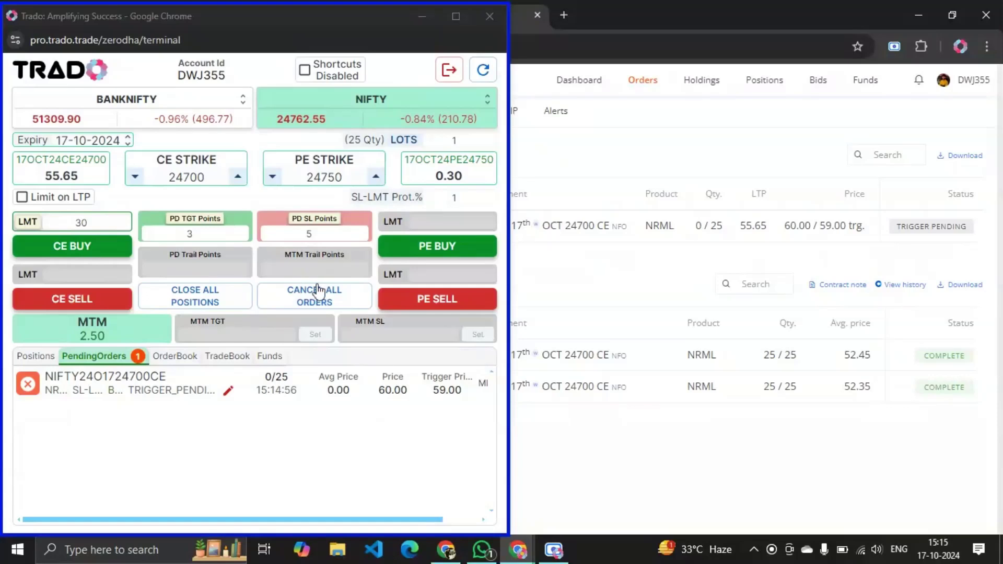
left_click(316, 300)
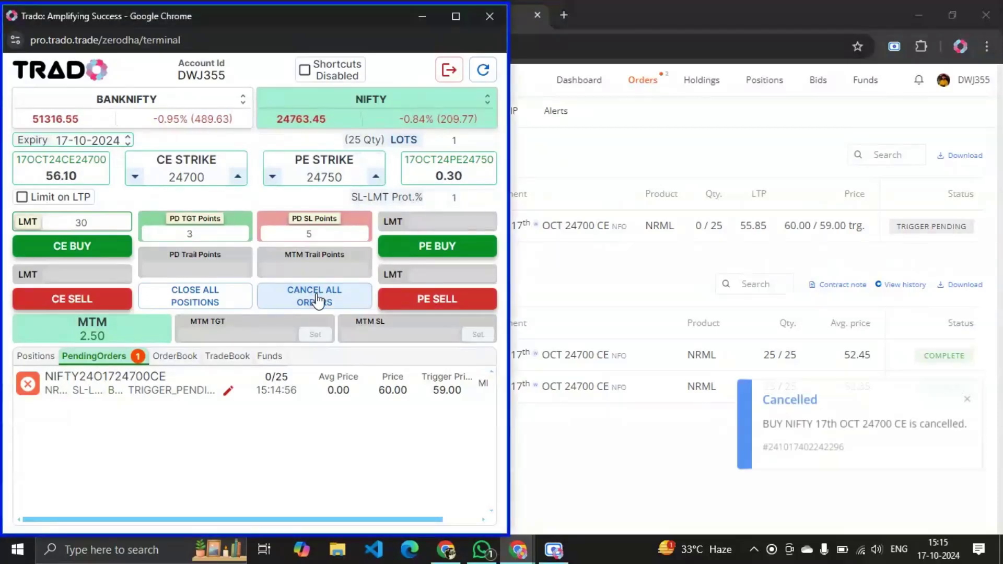
Step: Review Trado's OrderBook, TradeBook, Funds and Positions tabs
left_click(156, 357)
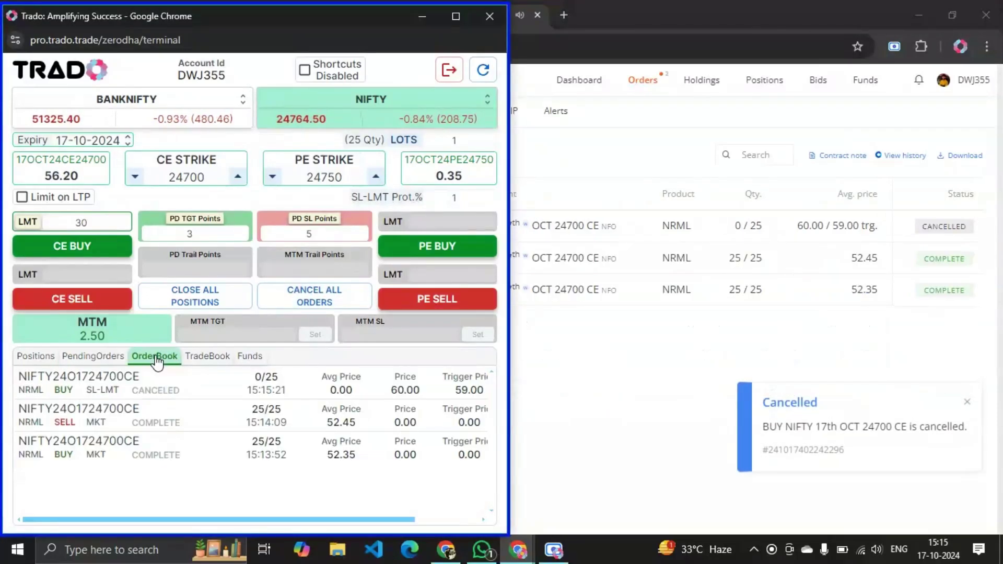
left_click(209, 359)
left_click(249, 357)
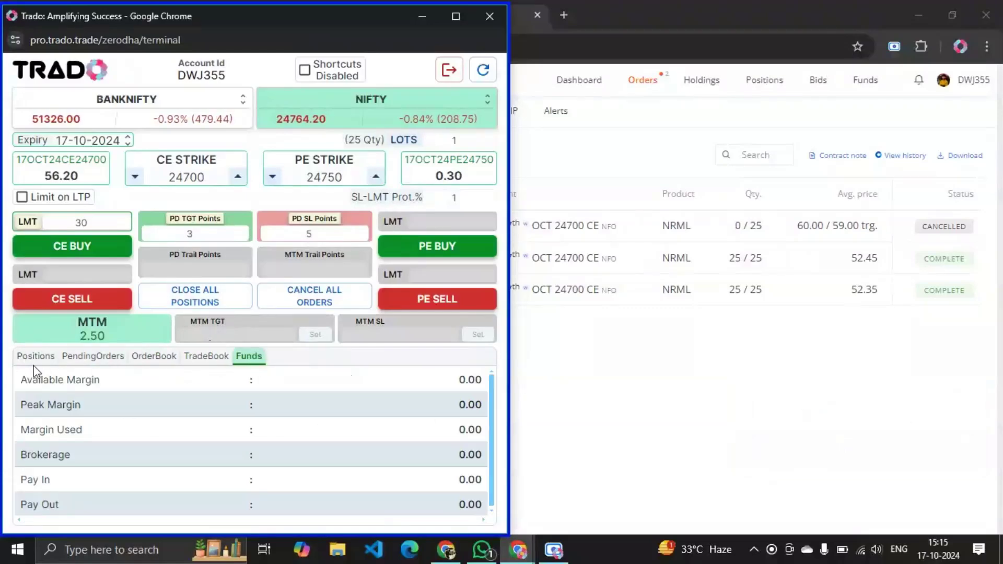
left_click(36, 357)
Step: Confirm on Kite's Positions page that the NIFTY 24700 CE shows qty 0 and +2.50 P&L
left_click_drag(507, 376, 339, 381)
left_click(701, 80)
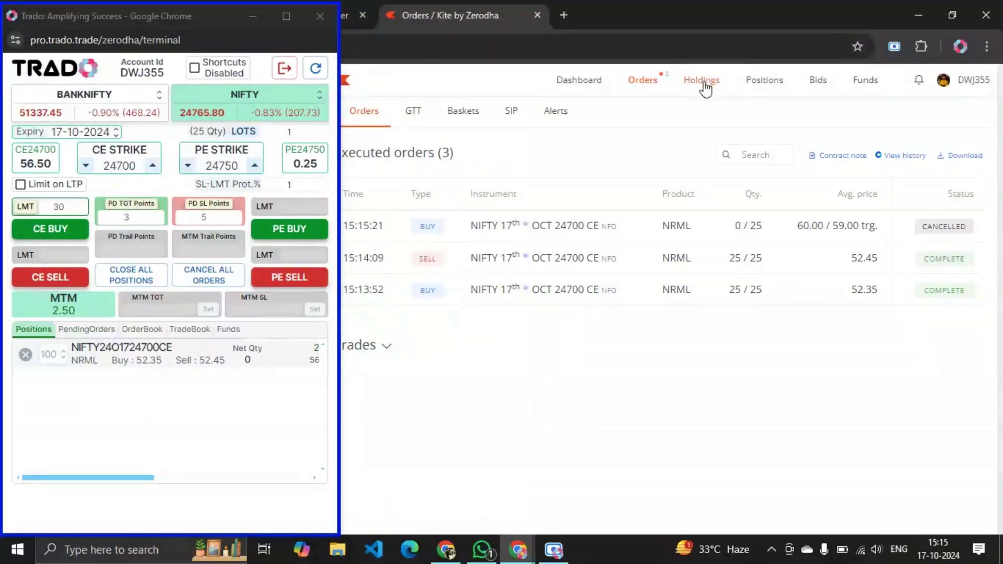
left_click(763, 81)
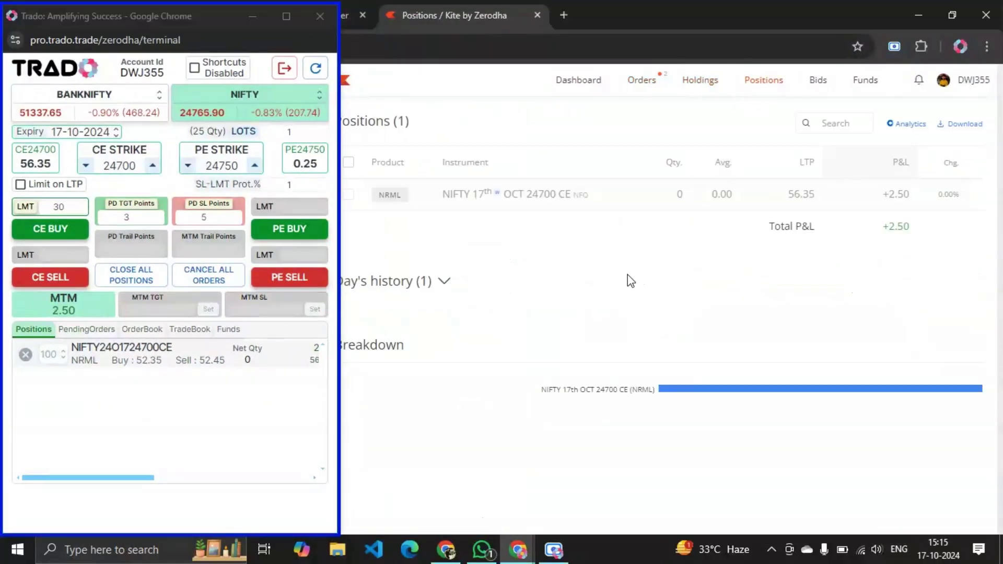
left_click(172, 437)
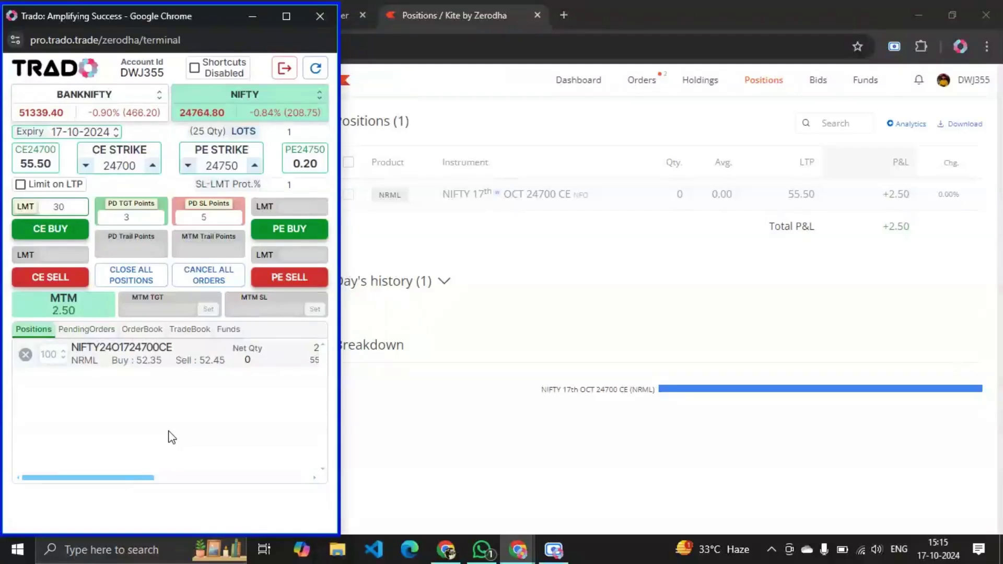
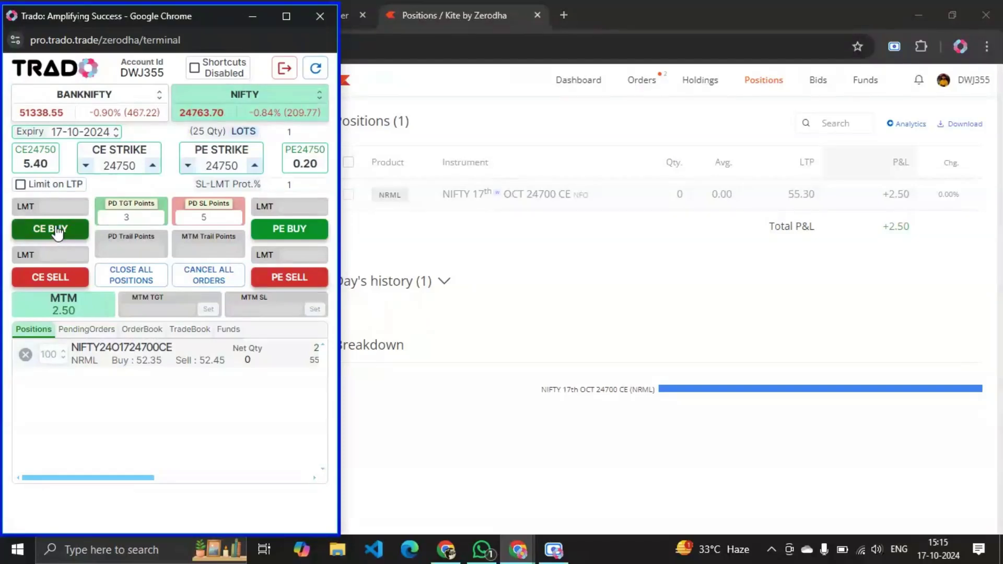
Step: Buy 25 NIFTY 24750 CE at 5.85, then check its target 8.9 and stoploss columns
left_click(57, 231)
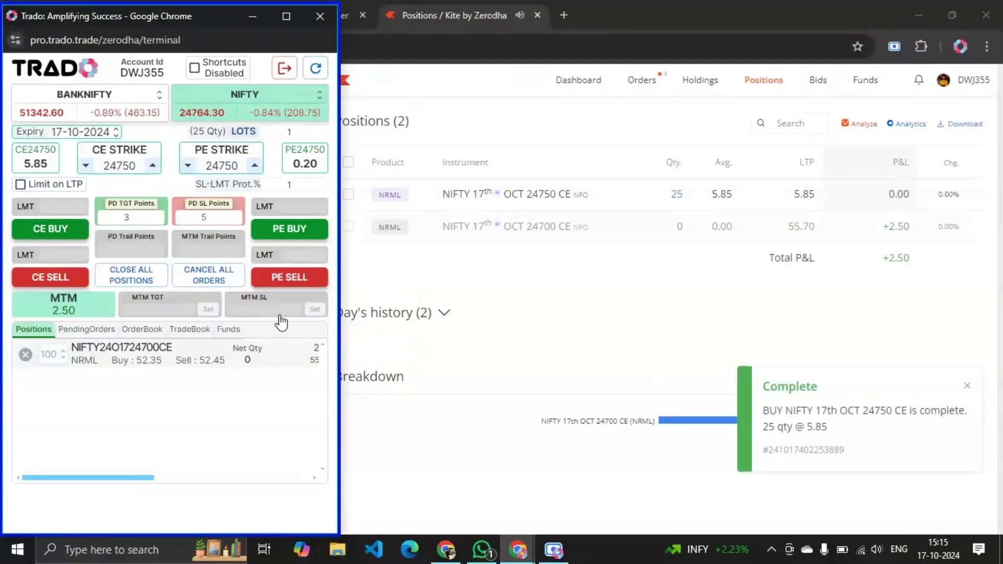
left_click_drag(340, 301, 453, 306)
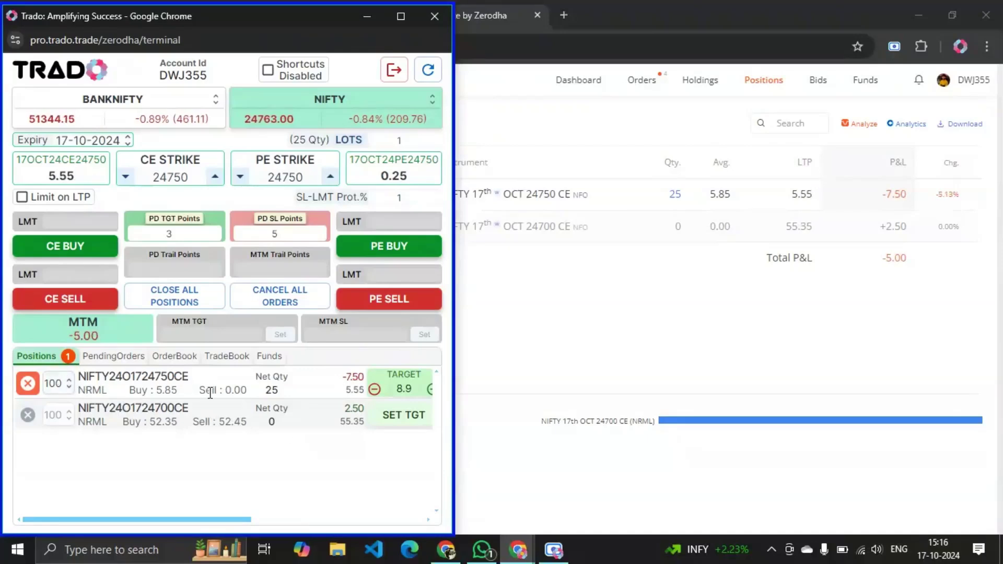
scroll(84, 384, "right", 5)
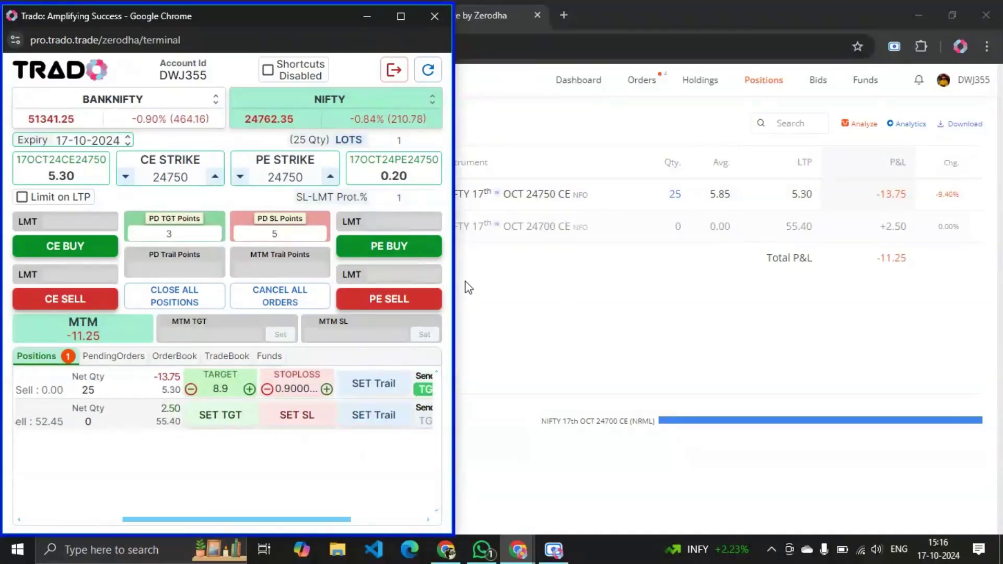
left_click_drag(453, 273, 329, 271)
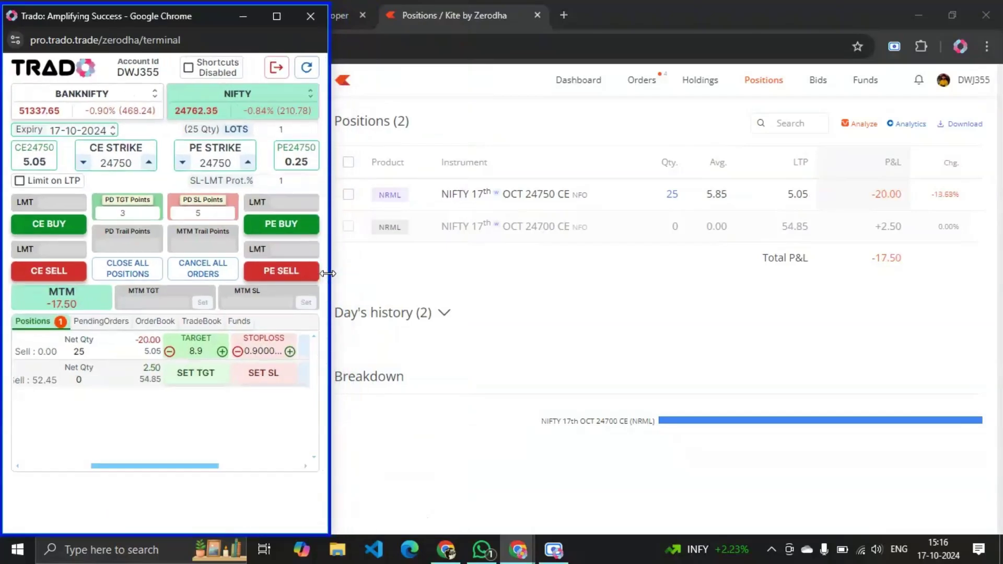
Step: Place a Kite NRML limit sell of 25 NIFTY 24750 CE at price 8
left_click(465, 199)
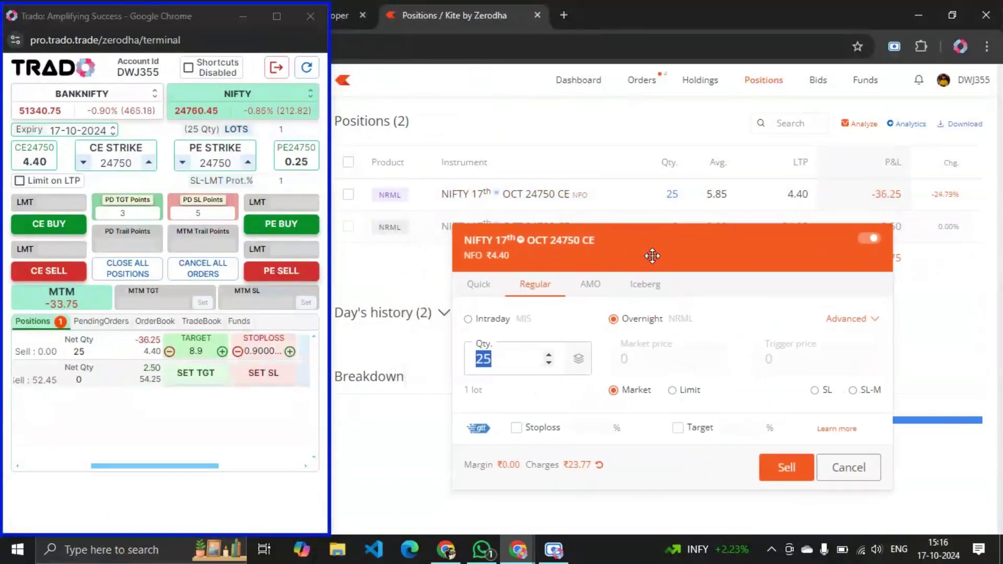
left_click(631, 306)
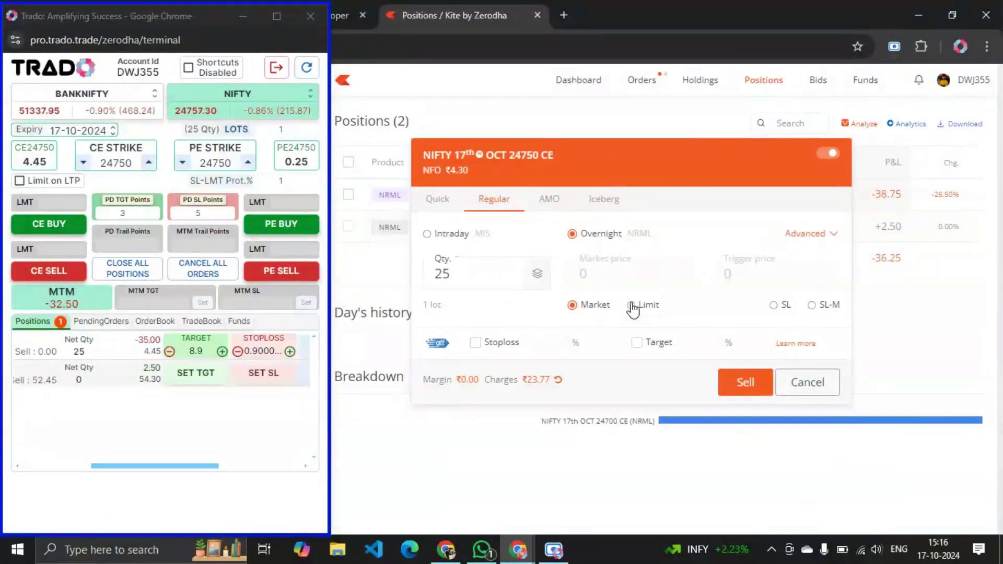
left_click(616, 277)
key("BackSpace")
key("BackSpace")
key("BackSpace")
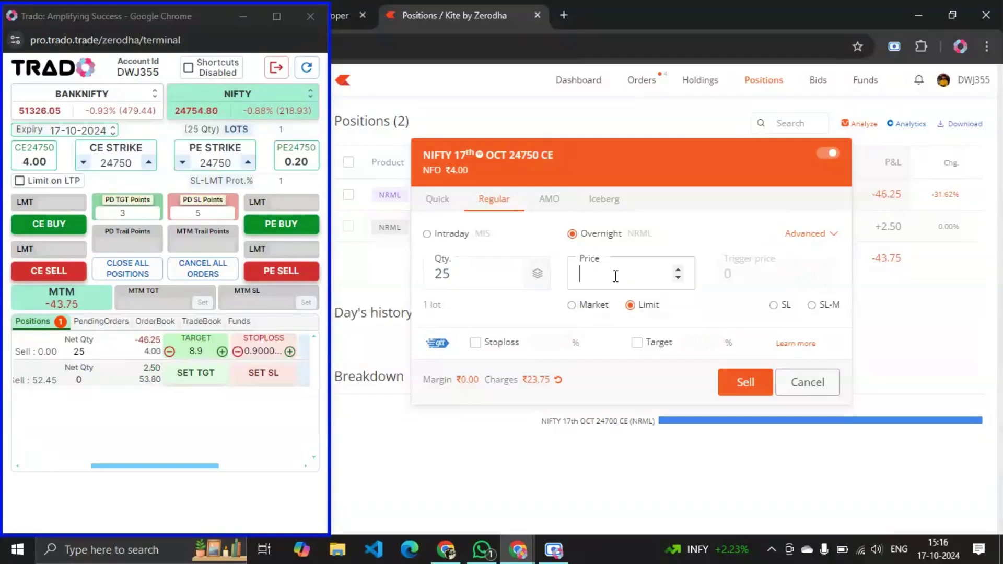
type("3")
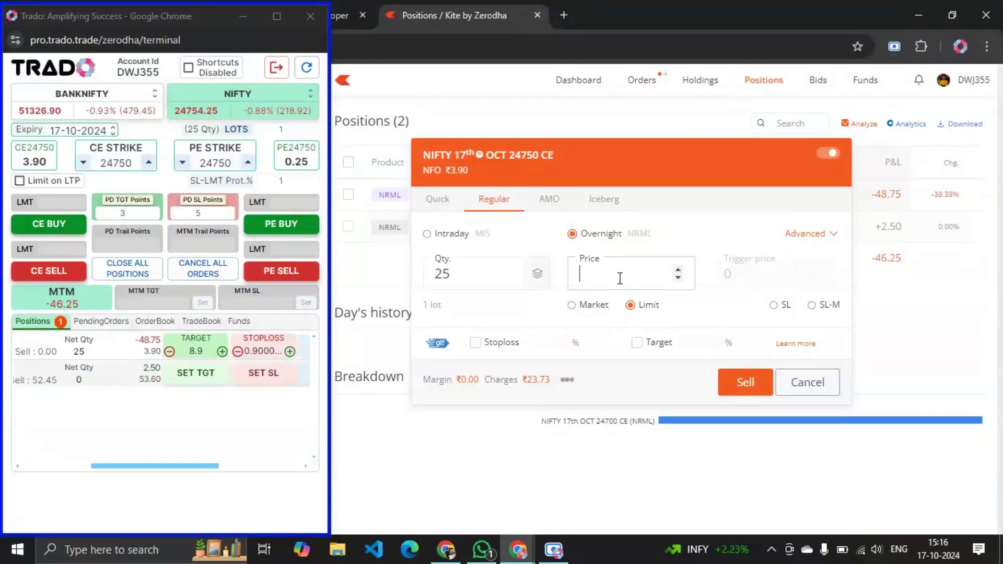
left_click(730, 379)
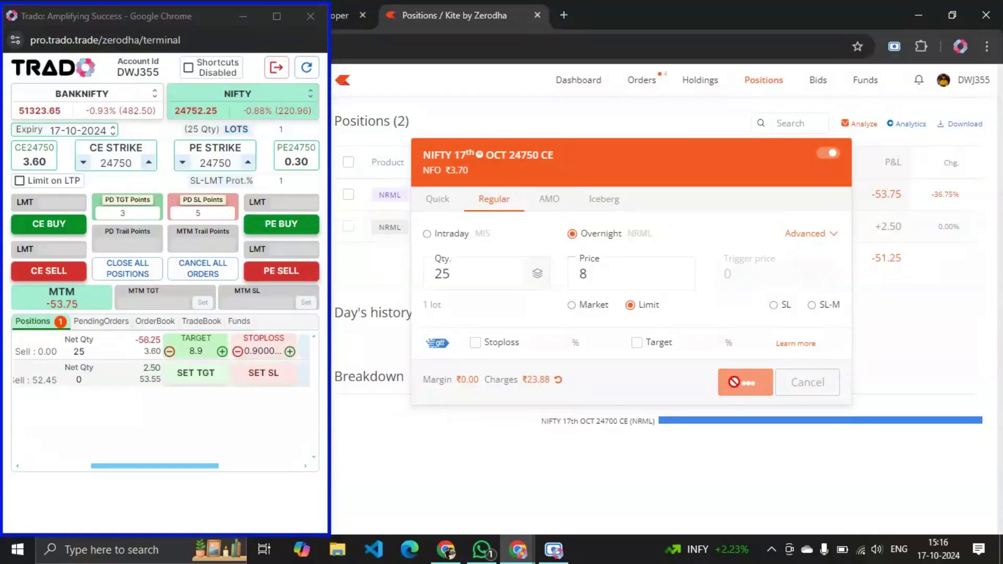
Step: Modify the open NIFTY 24750 CE sell order in Kite from limit 8 to 10
left_click(642, 81)
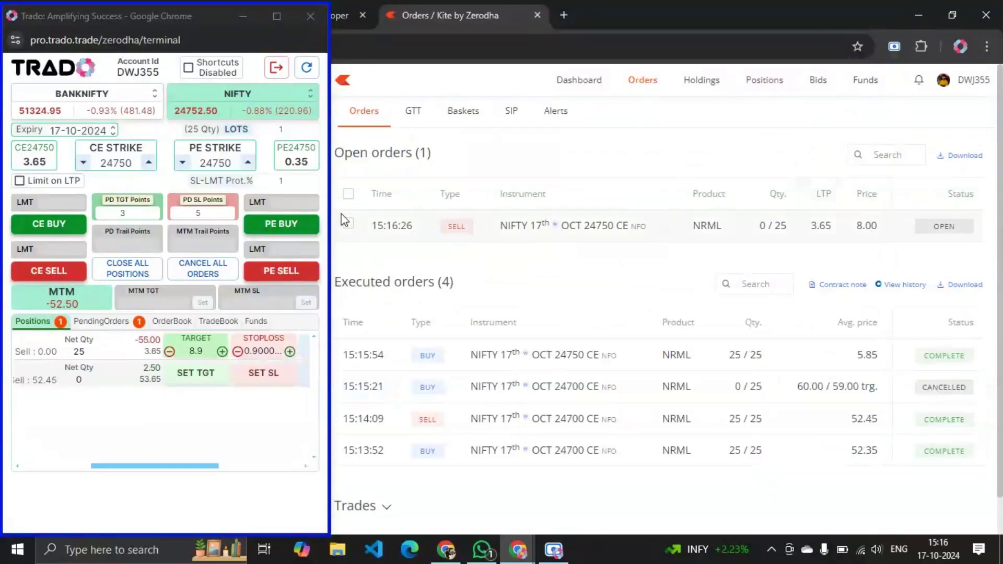
left_click(663, 226)
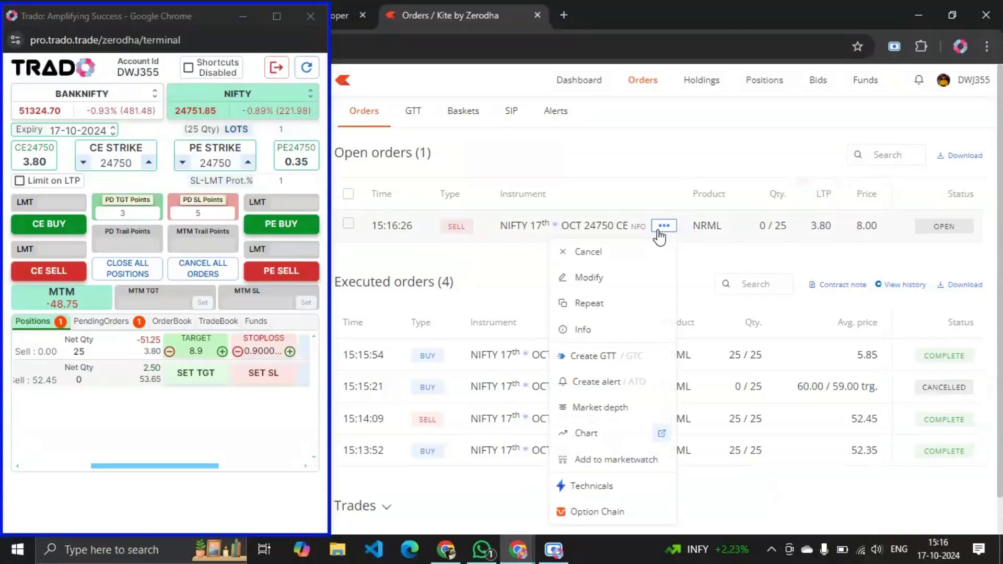
left_click(589, 277)
left_click_drag(499, 290, 694, 164)
left_click(642, 299)
key("BackSpace")
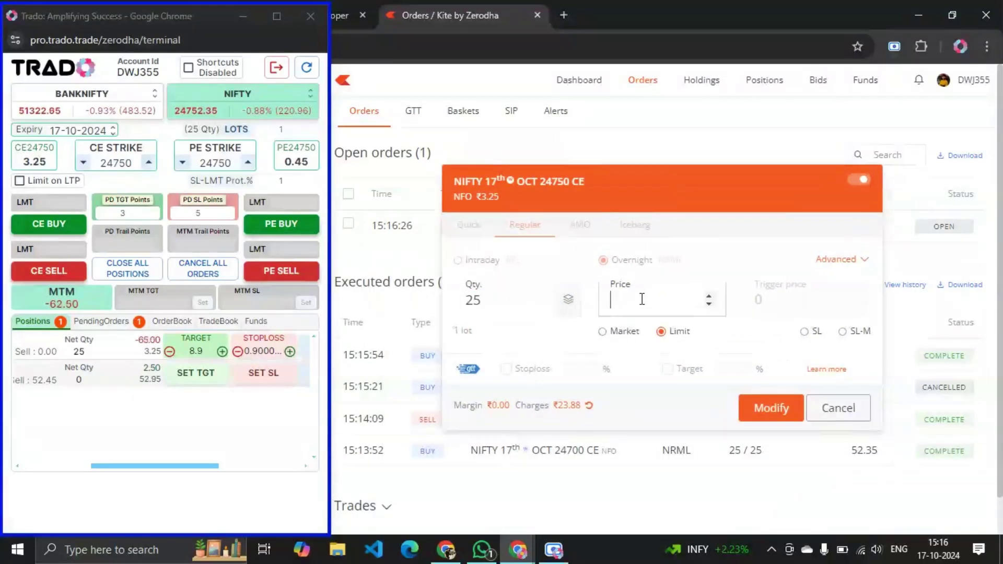
left_click(776, 413)
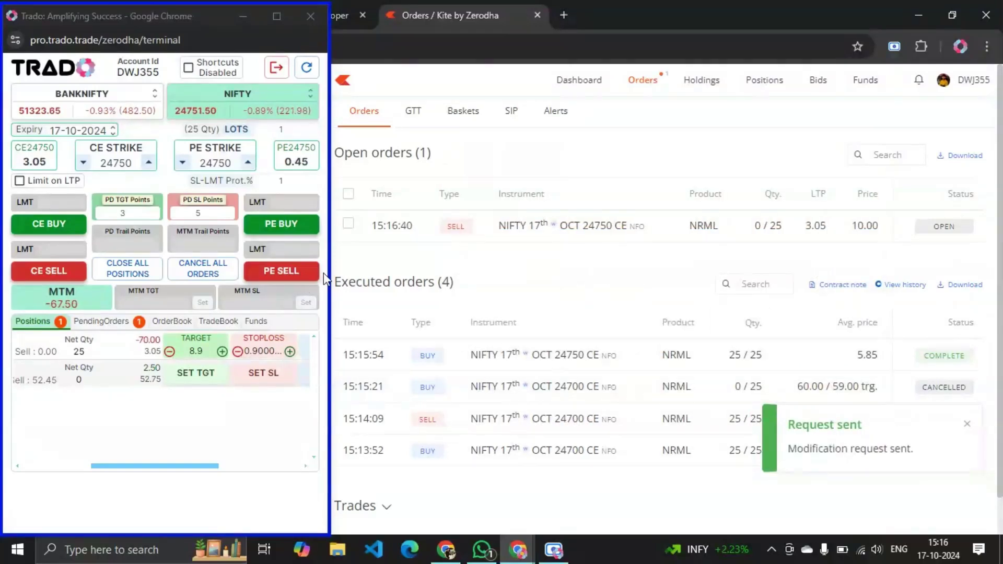
left_click_drag(329, 273, 656, 260)
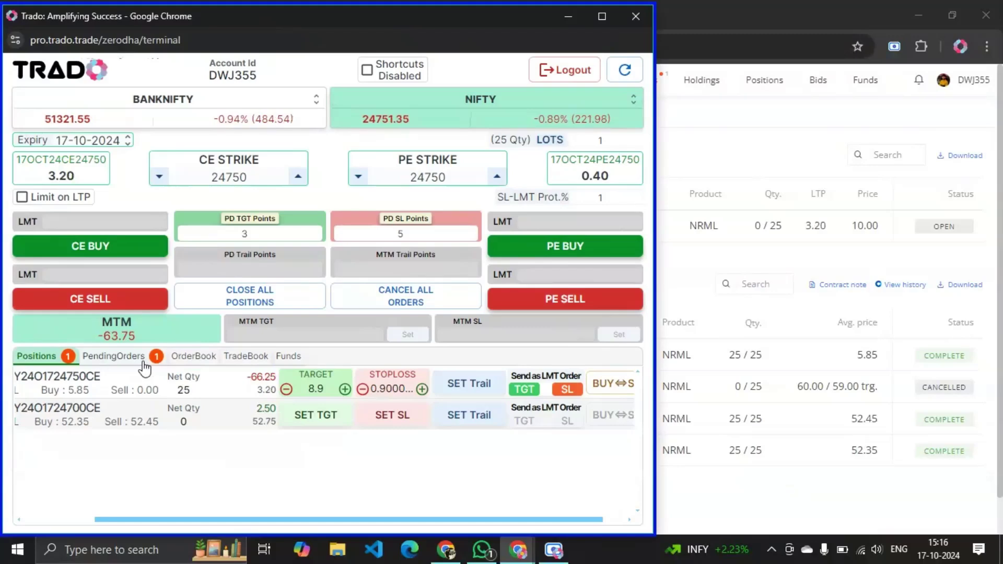
Step: Change the Trado pending NIFTY 24750 CE sell order's price to 9.00
left_click(118, 357)
left_click(243, 390)
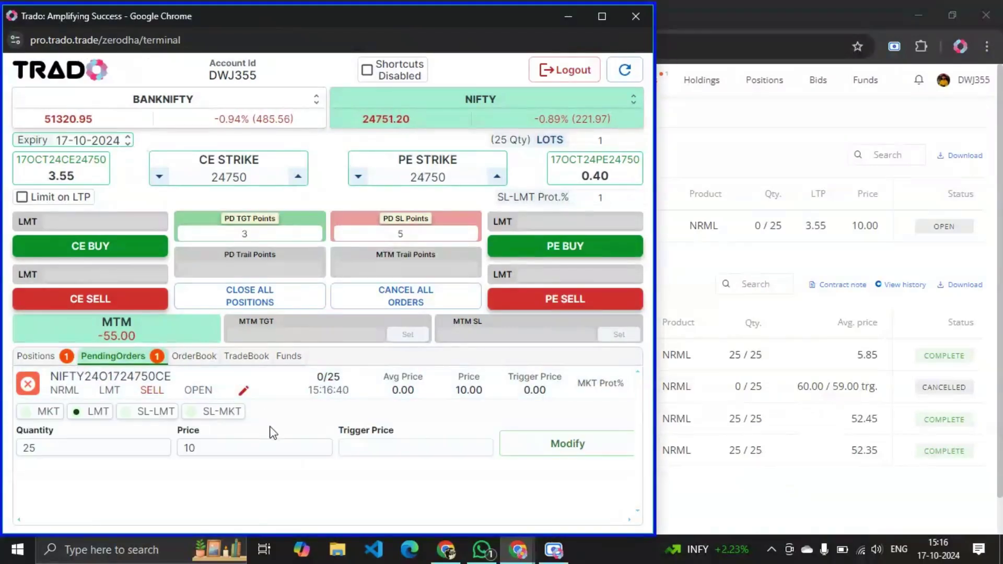
left_click(220, 448)
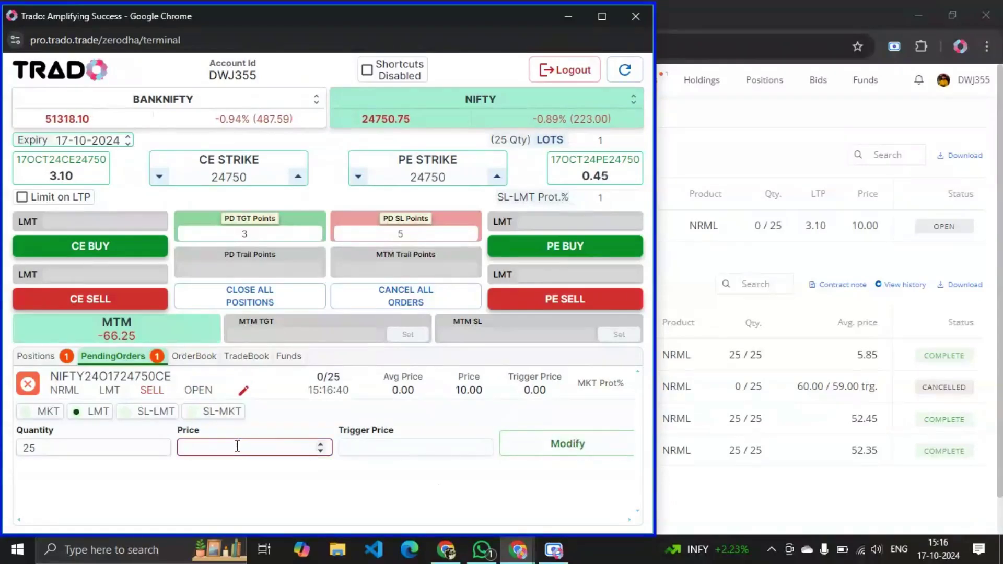
left_click(534, 451)
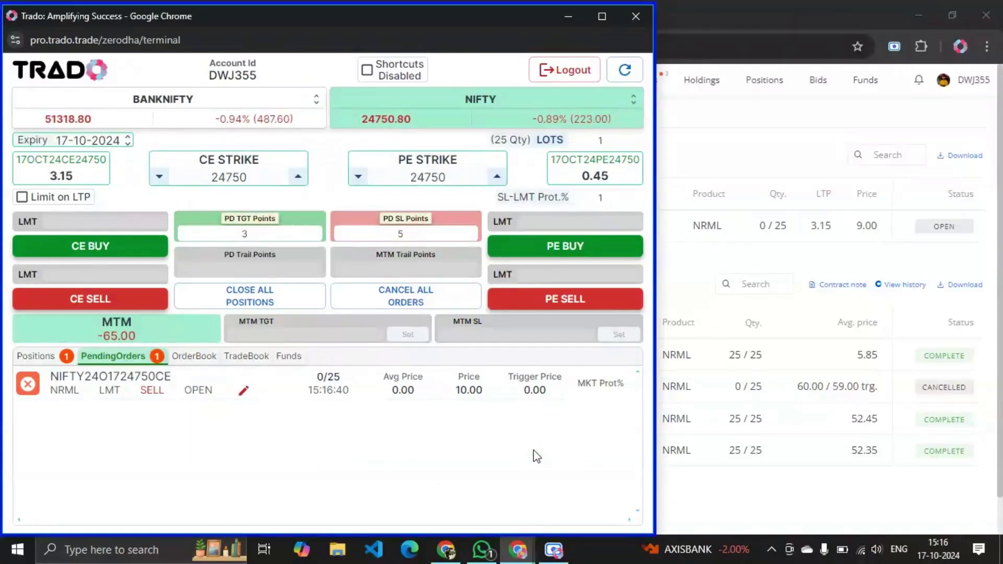
Step: Switch the pending order's type to SL-LMT and clear its 9 price
left_click(244, 392)
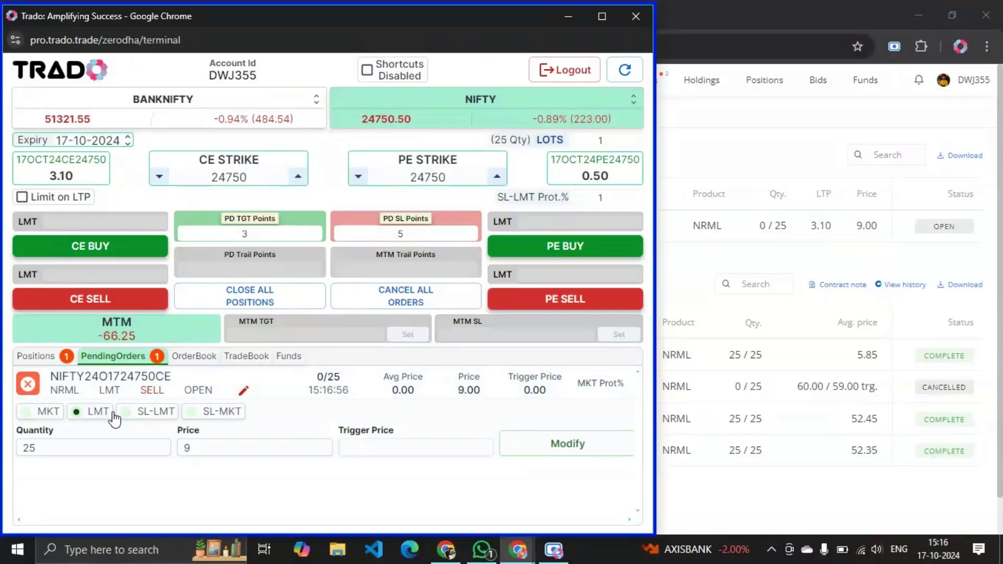
left_click(157, 413)
left_click(235, 450)
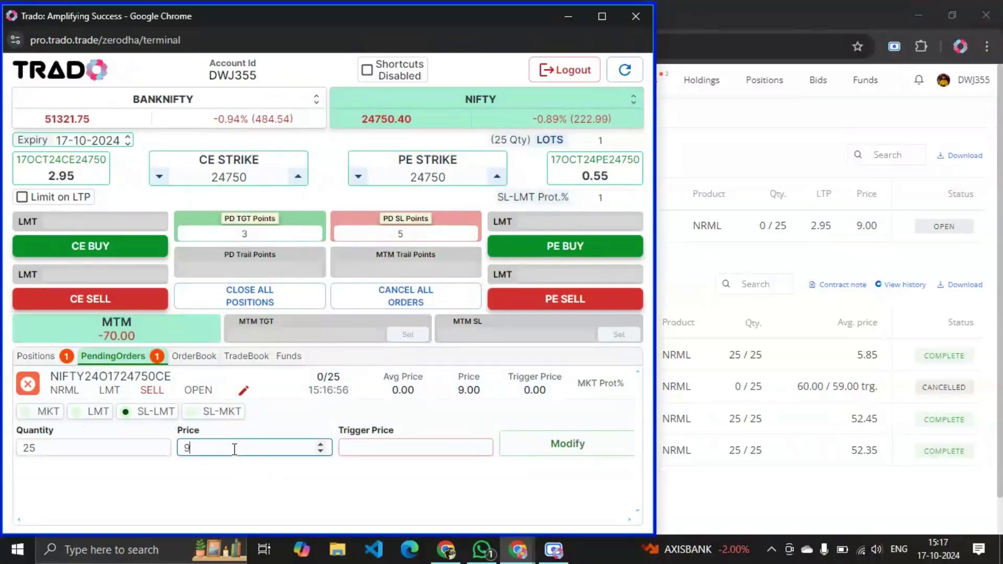
key("BackSpace")
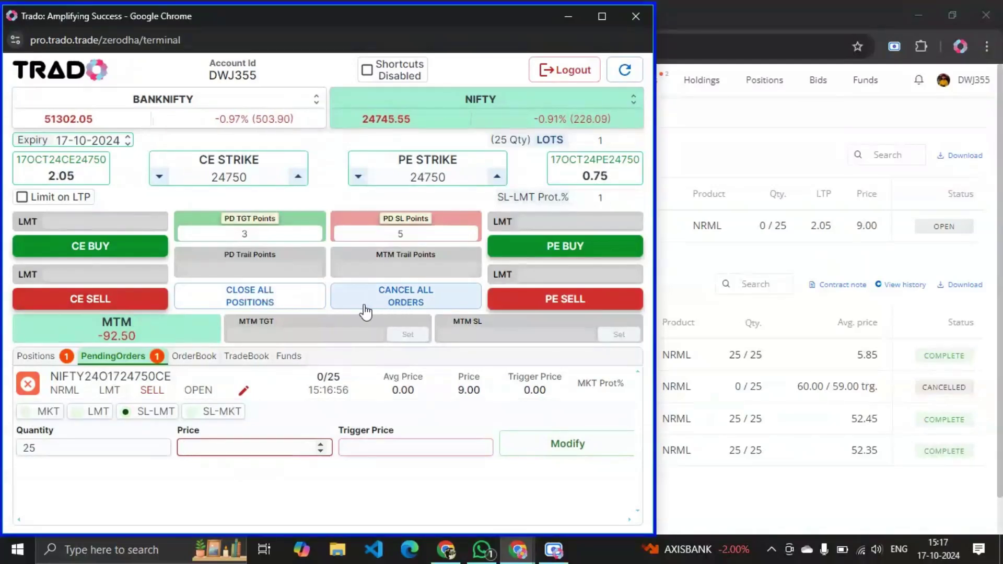
Step: Cancel all pending Trado orders, verify Cancelled in Kite, and return to the Trado dashboard
left_click(421, 293)
left_click(681, 140)
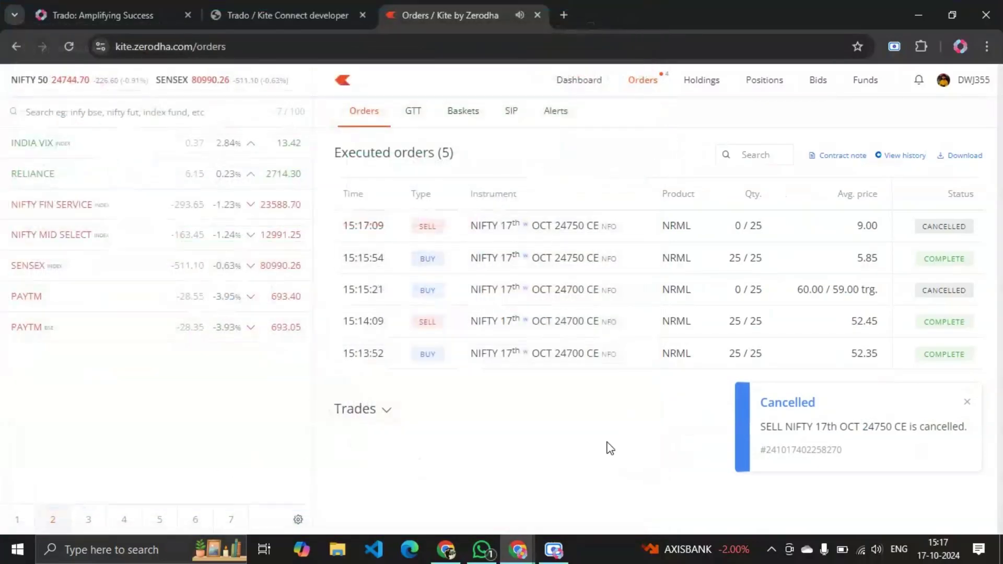
left_click(279, 15)
left_click(99, 15)
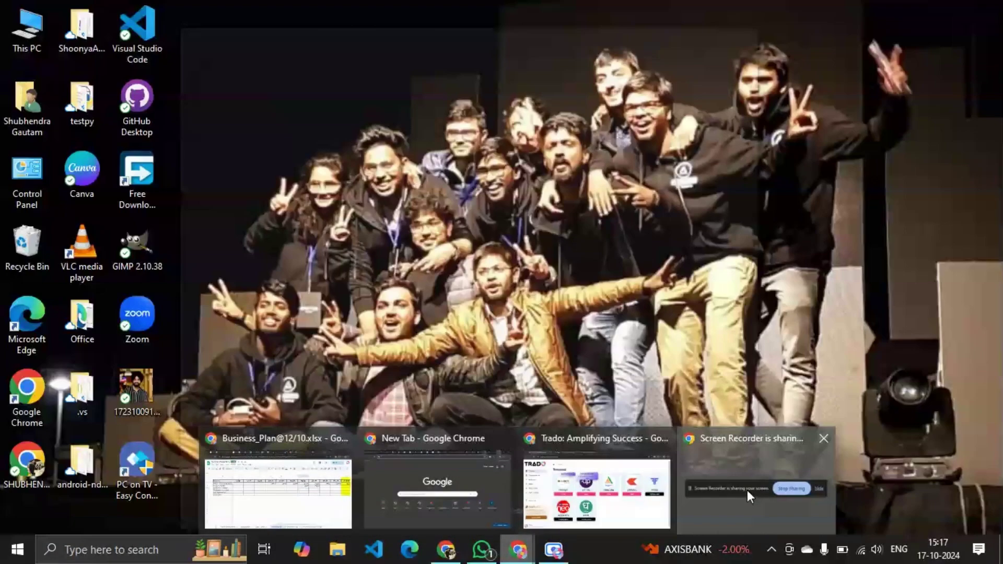
left_click(747, 490)
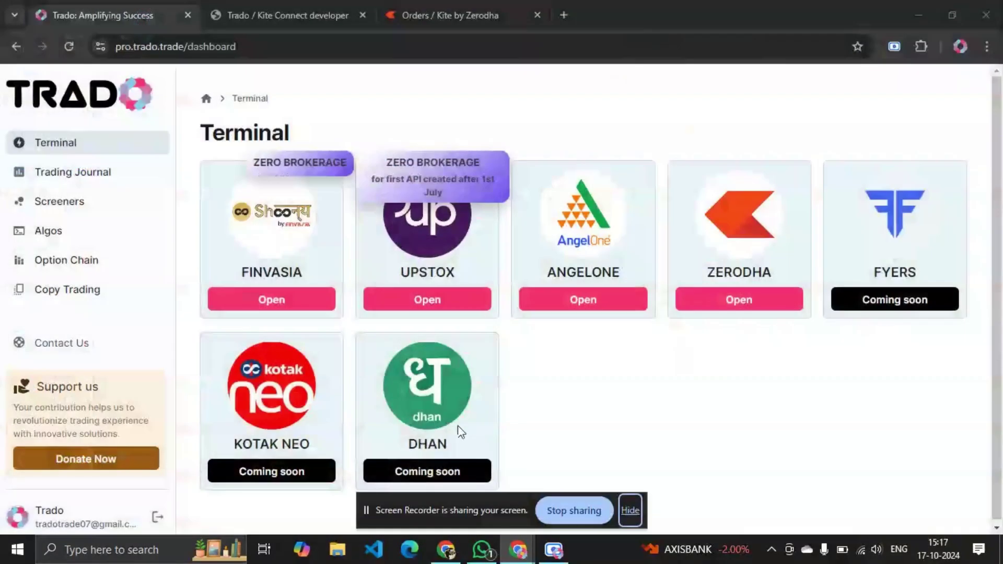